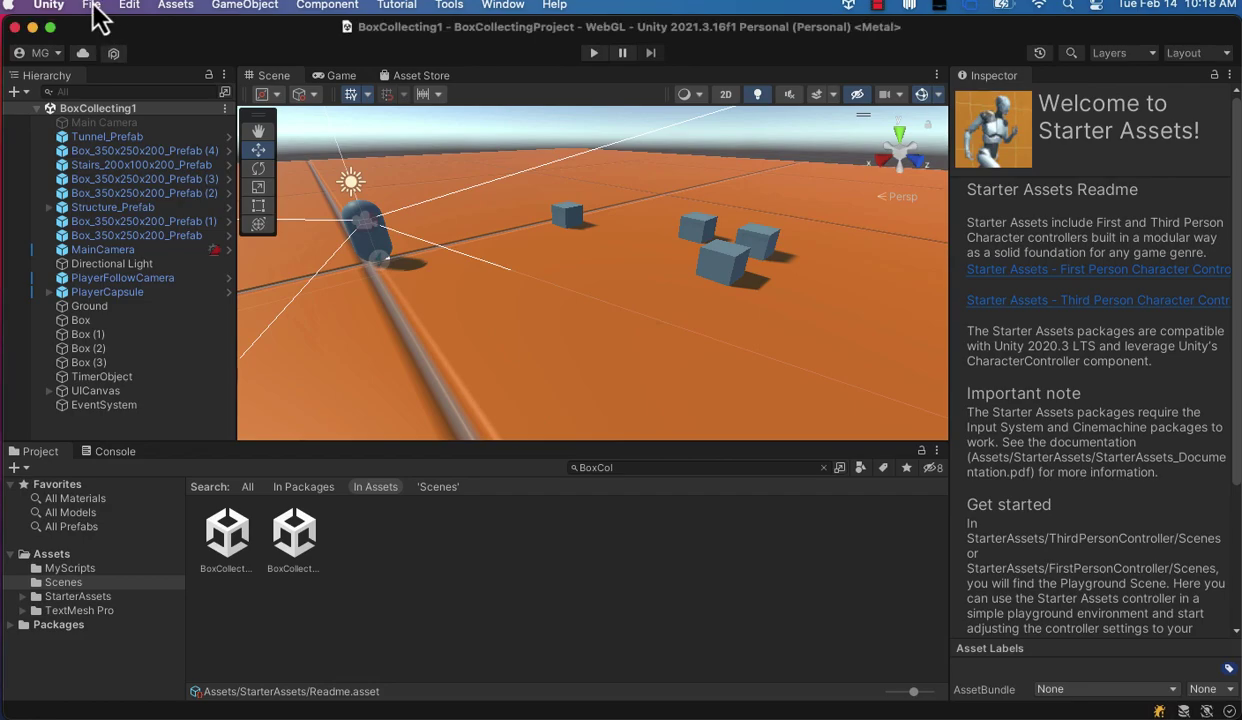
# Set the Compression Format to Disabled in the WebGL publishing settings of the player, then close Project Settings.
pyautogui.click(93, 6)
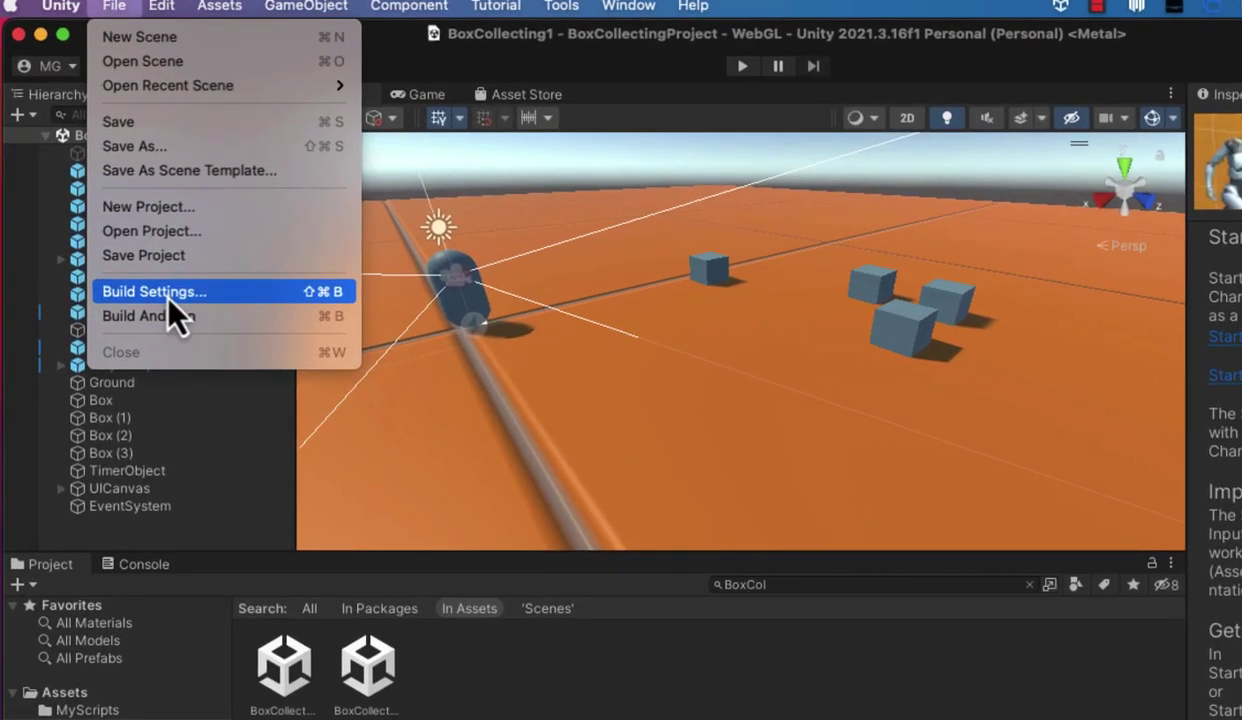
pyautogui.click(168, 297)
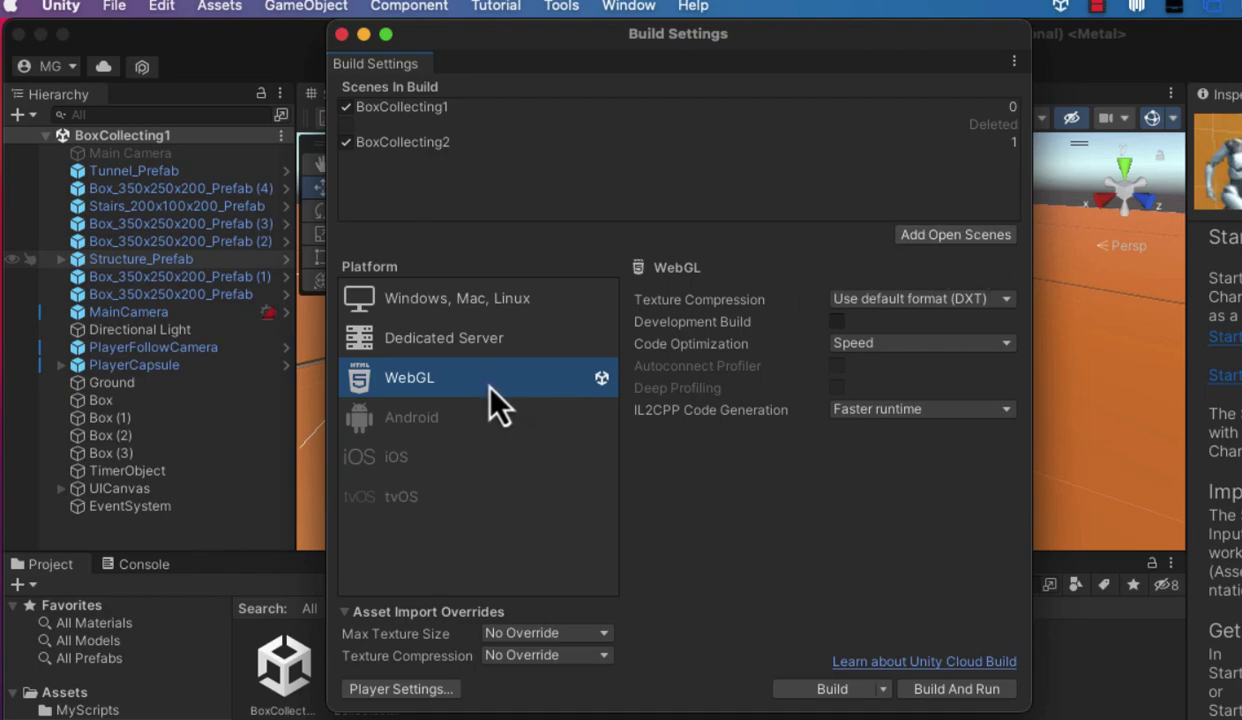
pyautogui.click(402, 698)
pyautogui.scroll(-3, 515, 490)
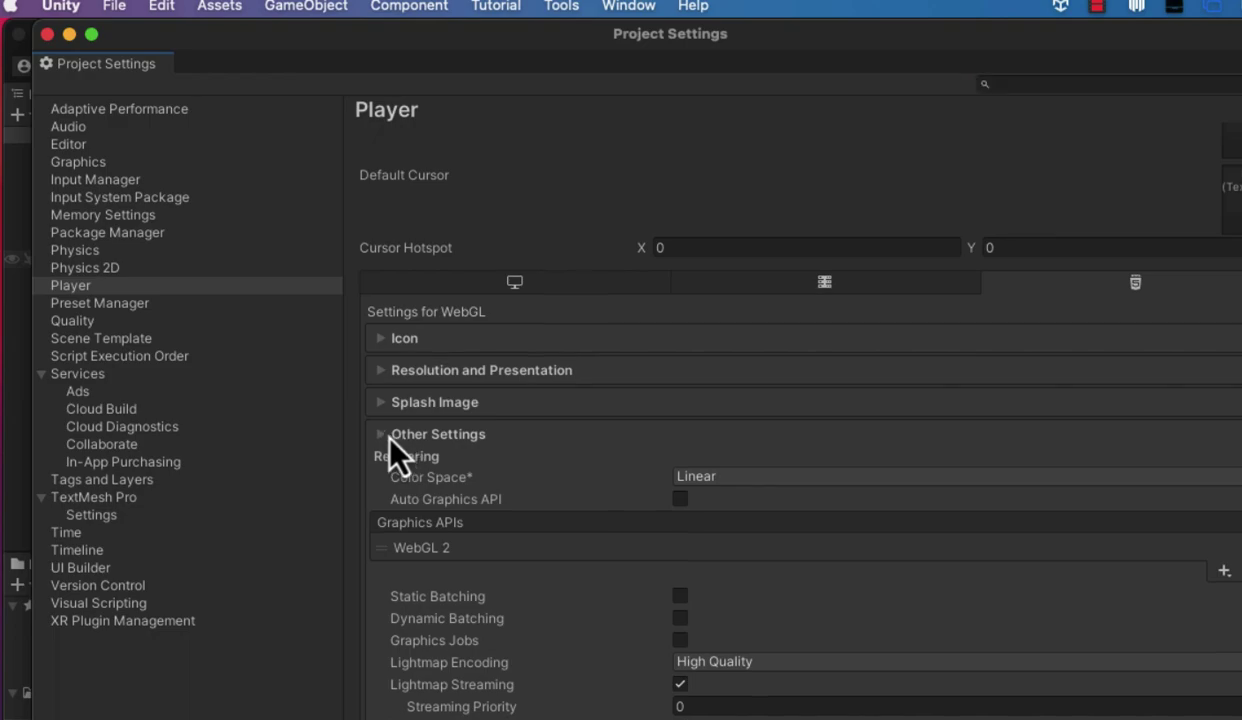
pyautogui.click(392, 435)
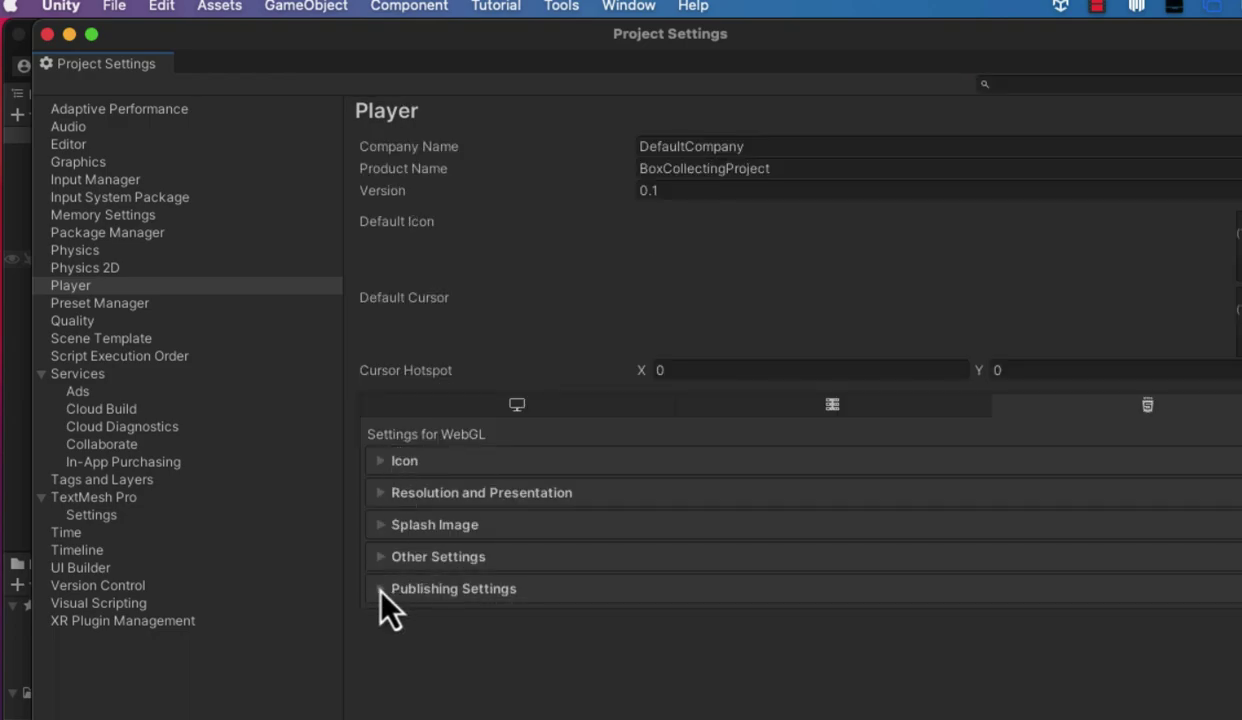
pyautogui.click(381, 588)
pyautogui.scroll(-1, 380, 589)
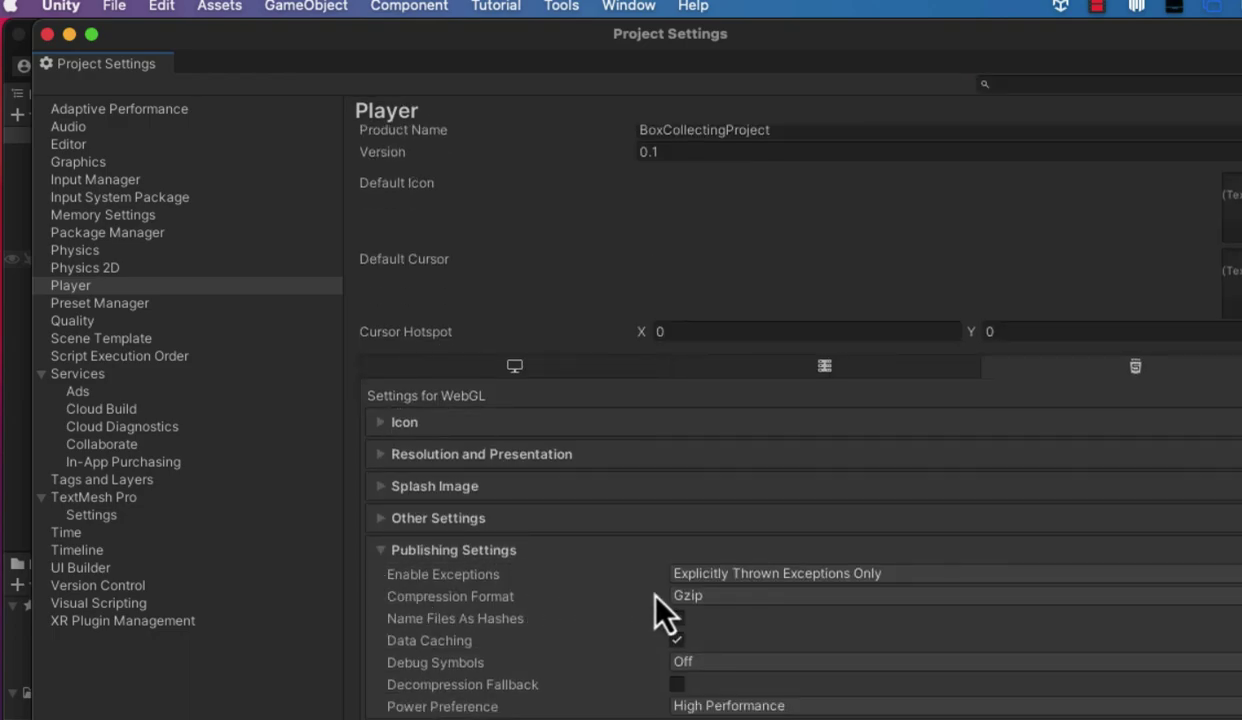
pyautogui.click(685, 595)
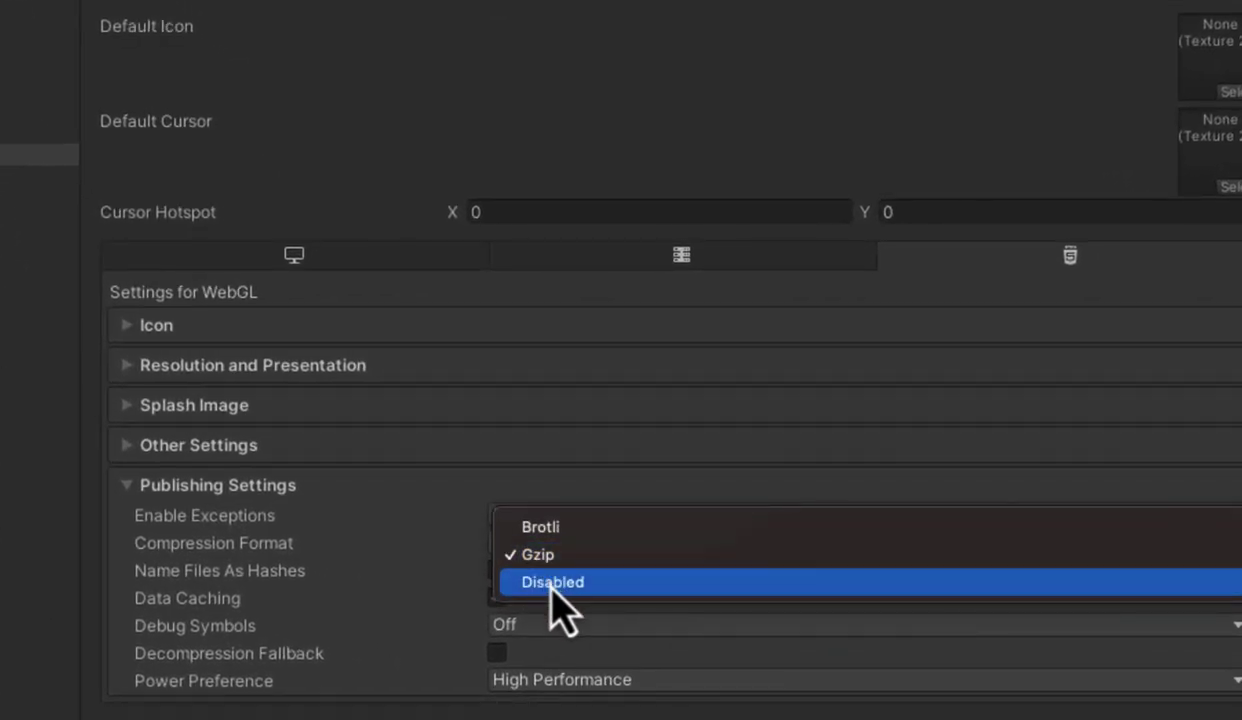
pyautogui.click(555, 585)
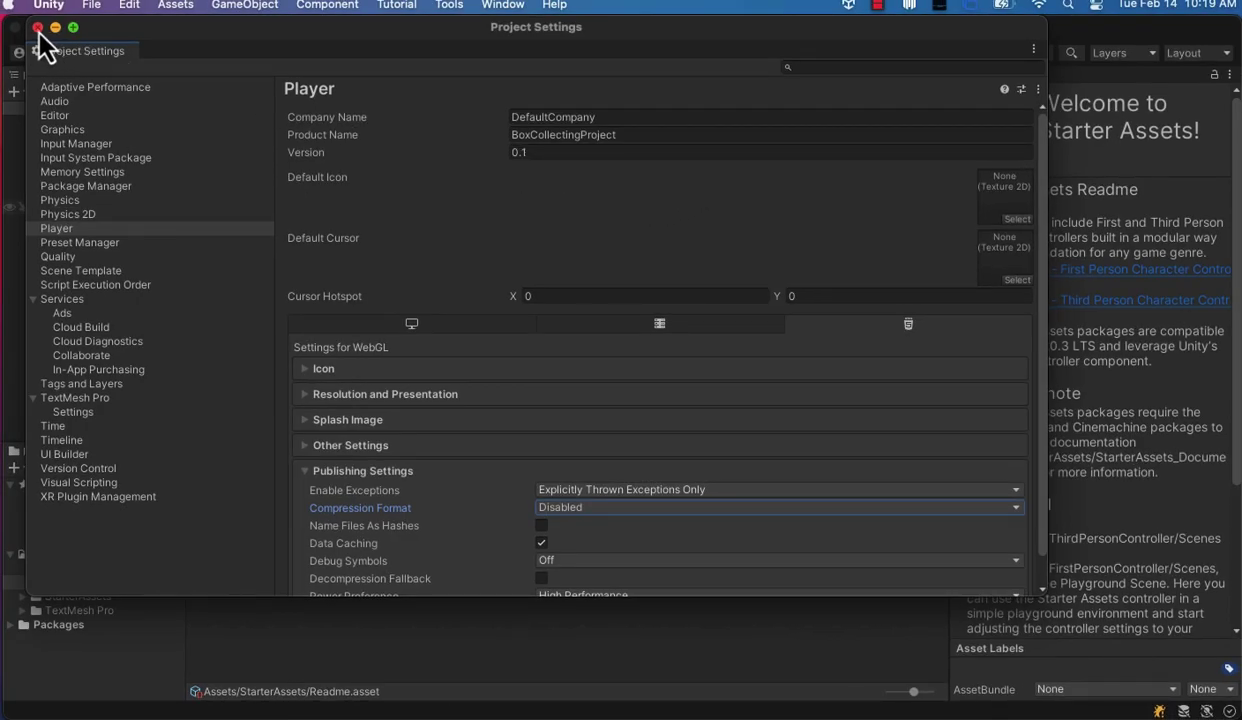
pyautogui.scroll(-1, 324, 240)
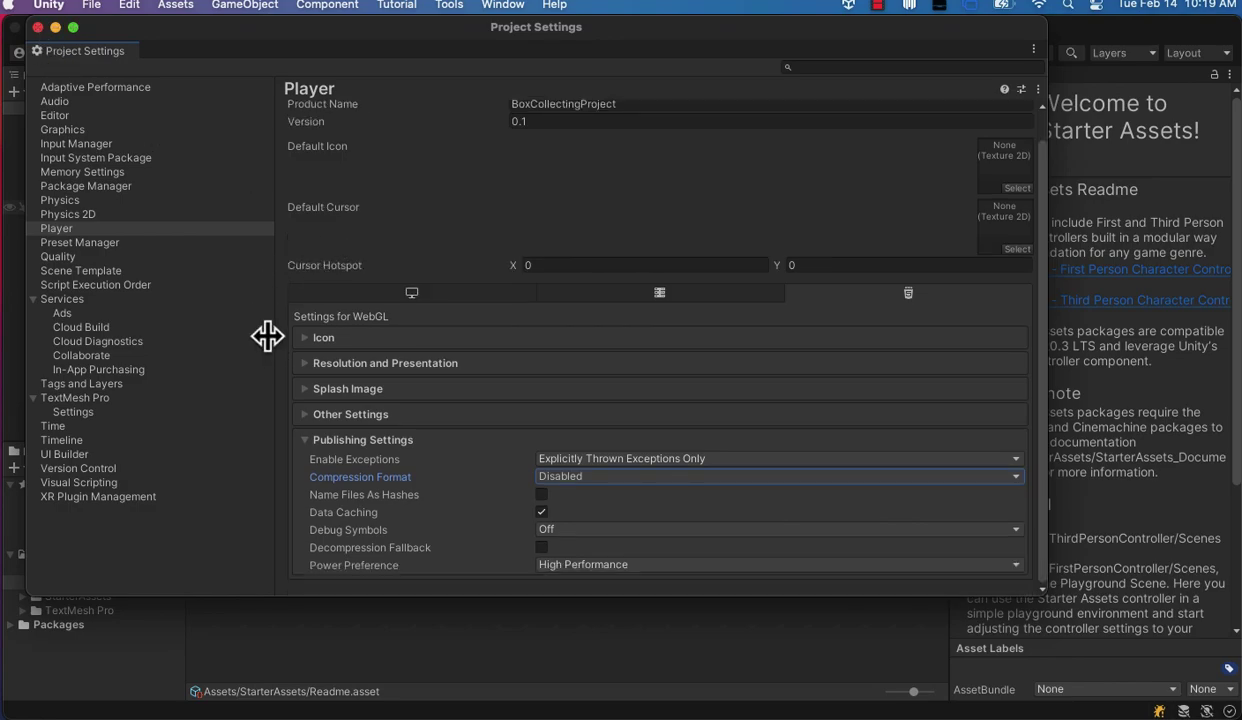
pyautogui.click(39, 29)
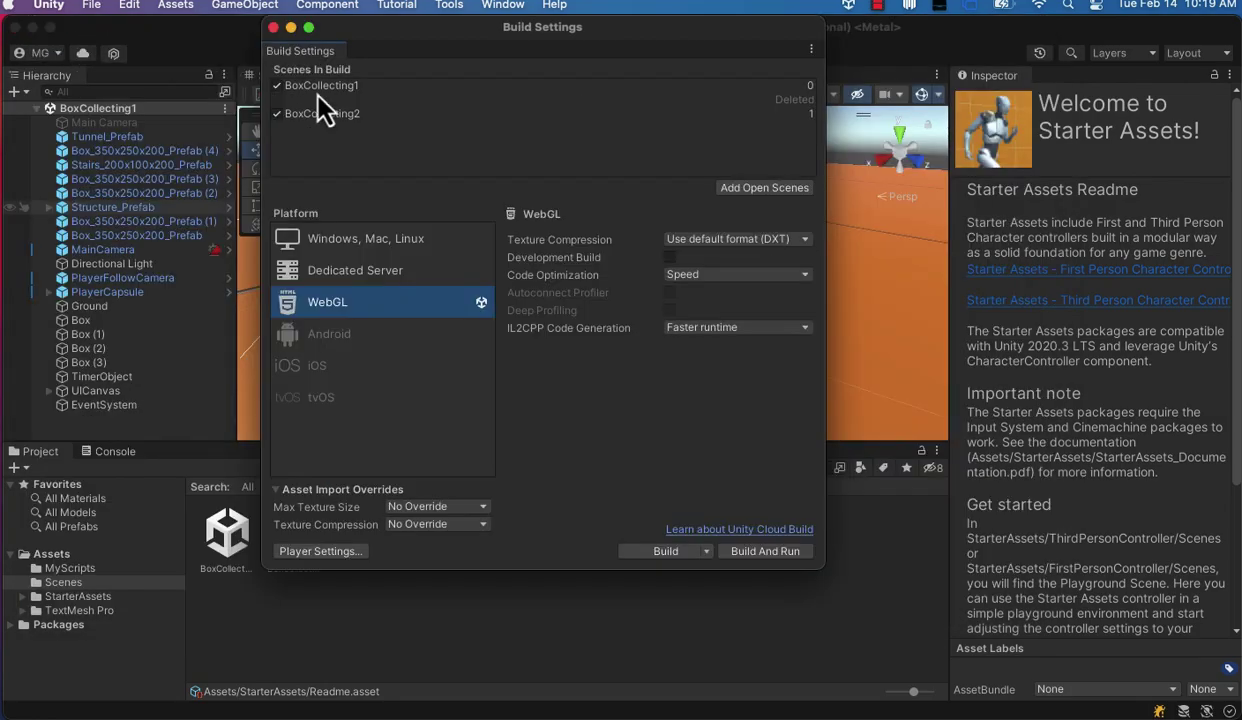
# Start a WebGL build and select the UntyUITimerProject folder on the Desktop as its destination.
pyautogui.click(651, 557)
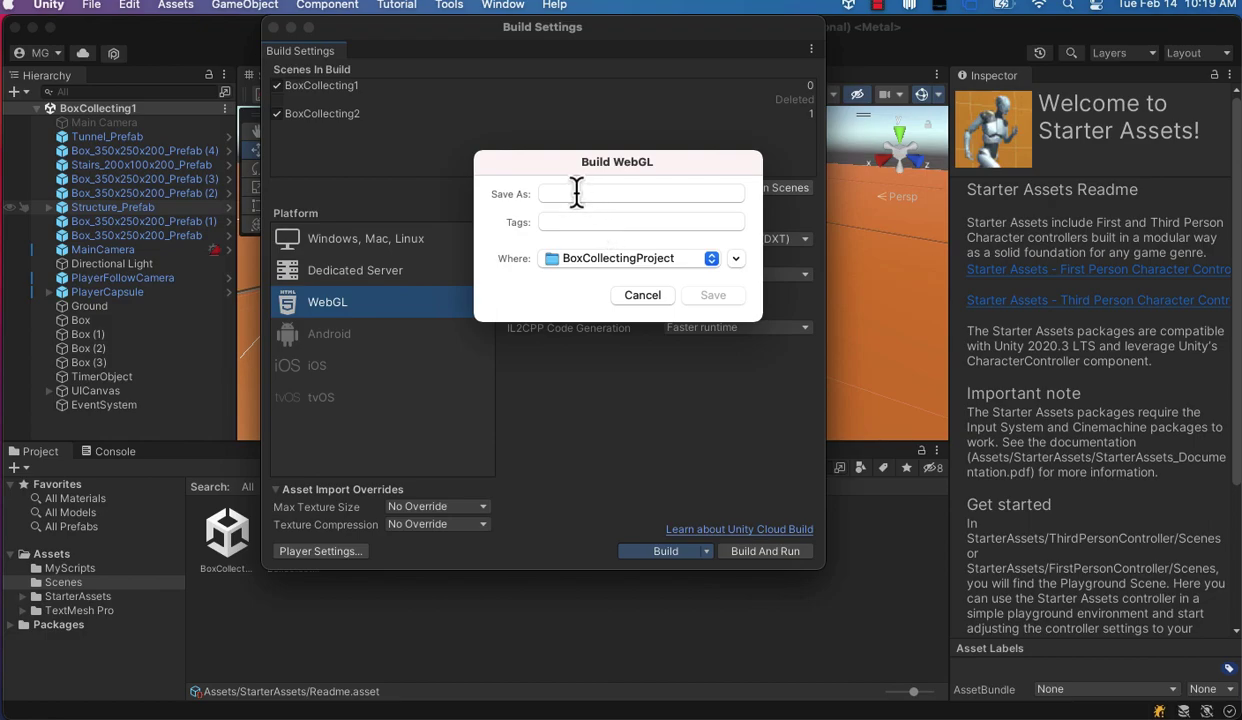
pyautogui.click(618, 262)
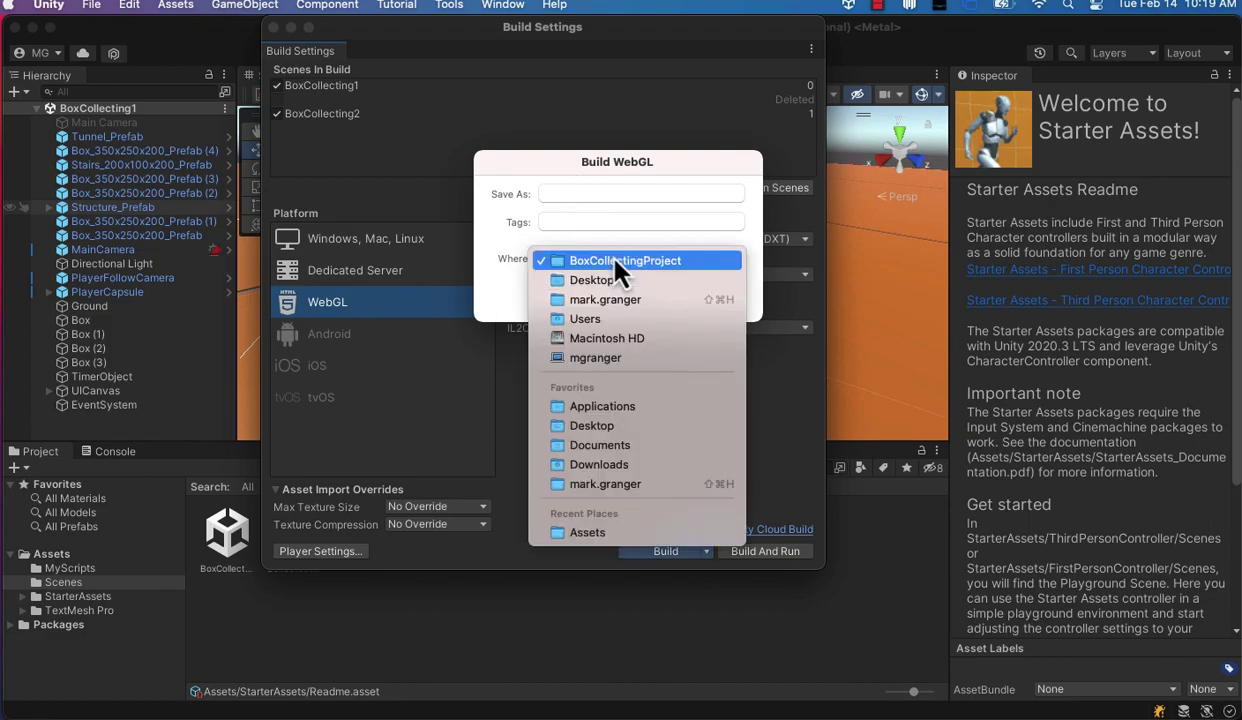
pyautogui.click(618, 281)
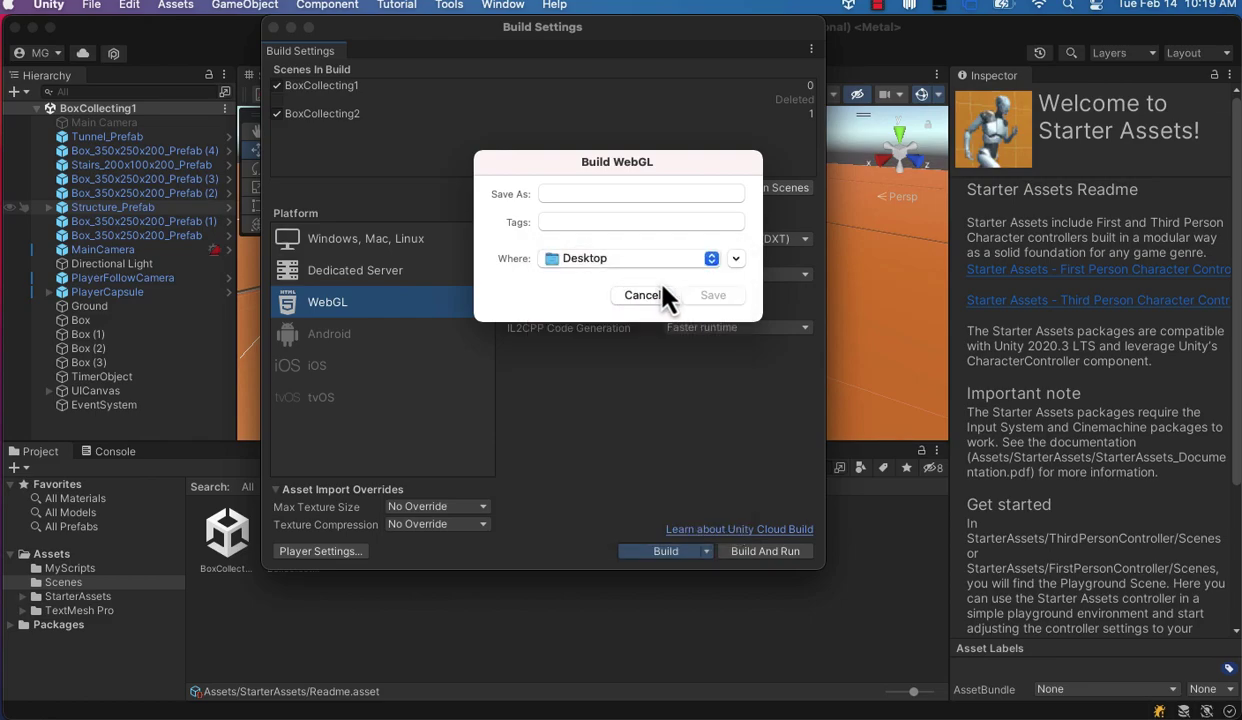
pyautogui.click(735, 257)
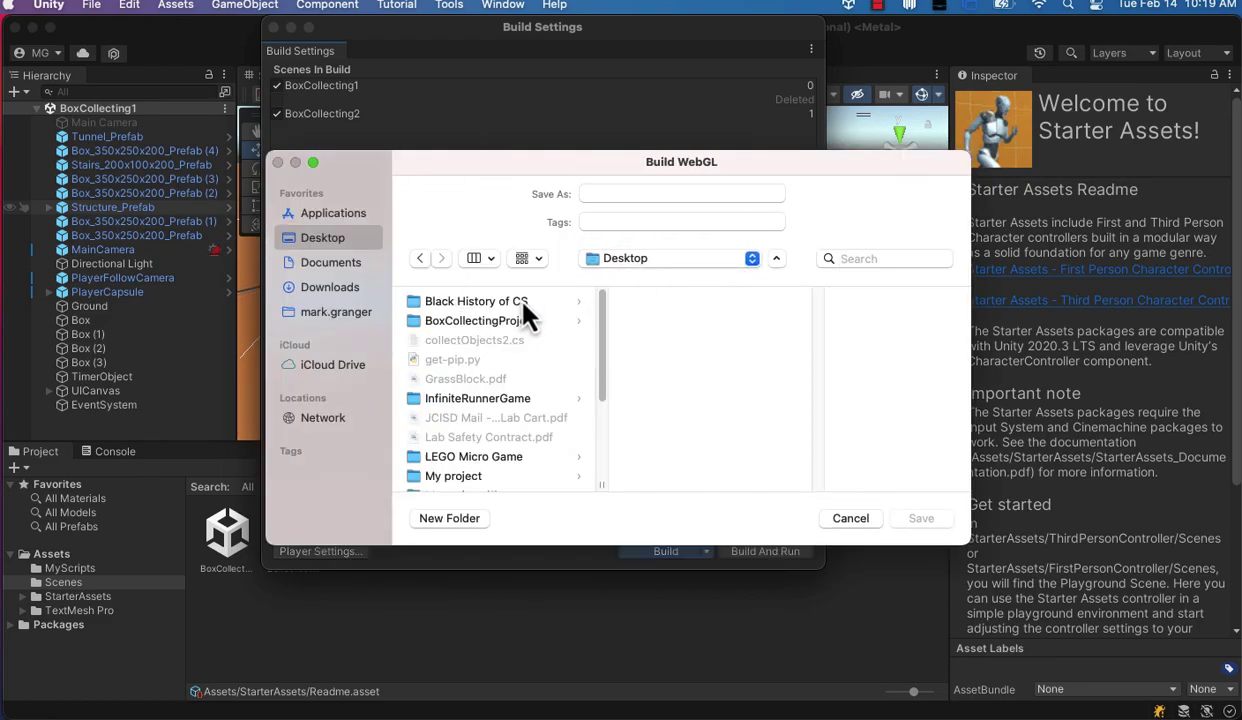
pyautogui.scroll(-5, 464, 386)
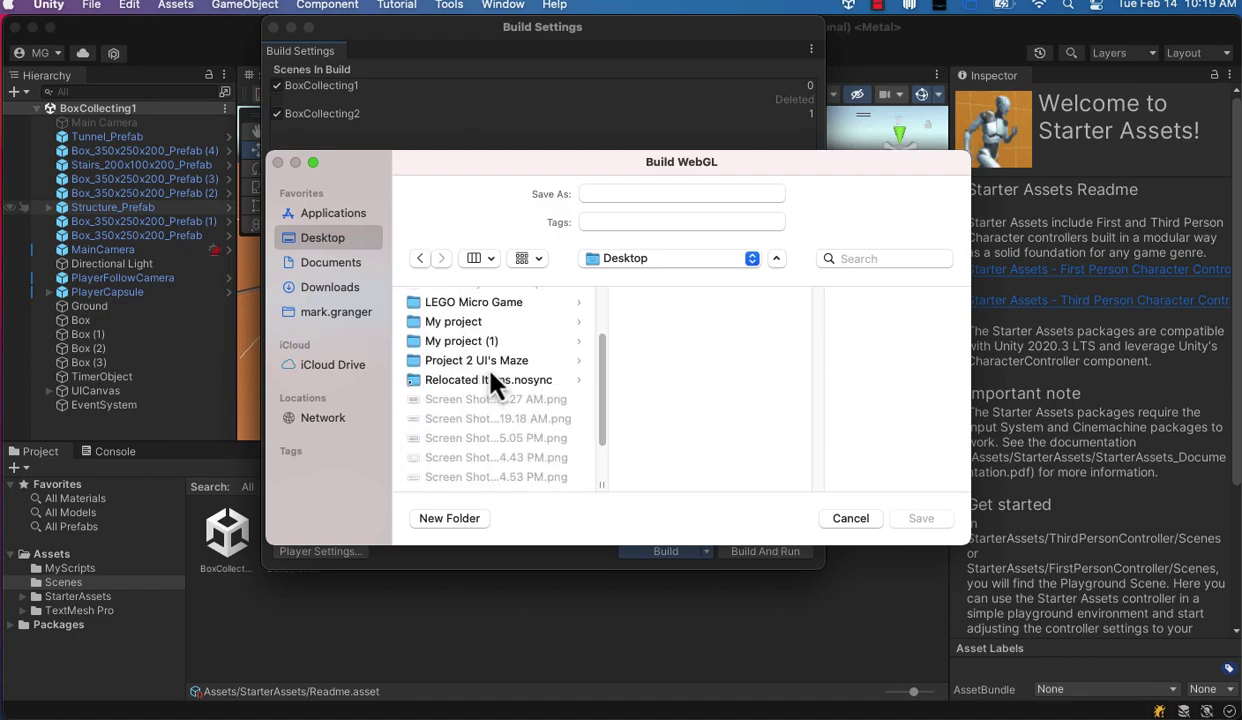
pyautogui.scroll(-4, 489, 373)
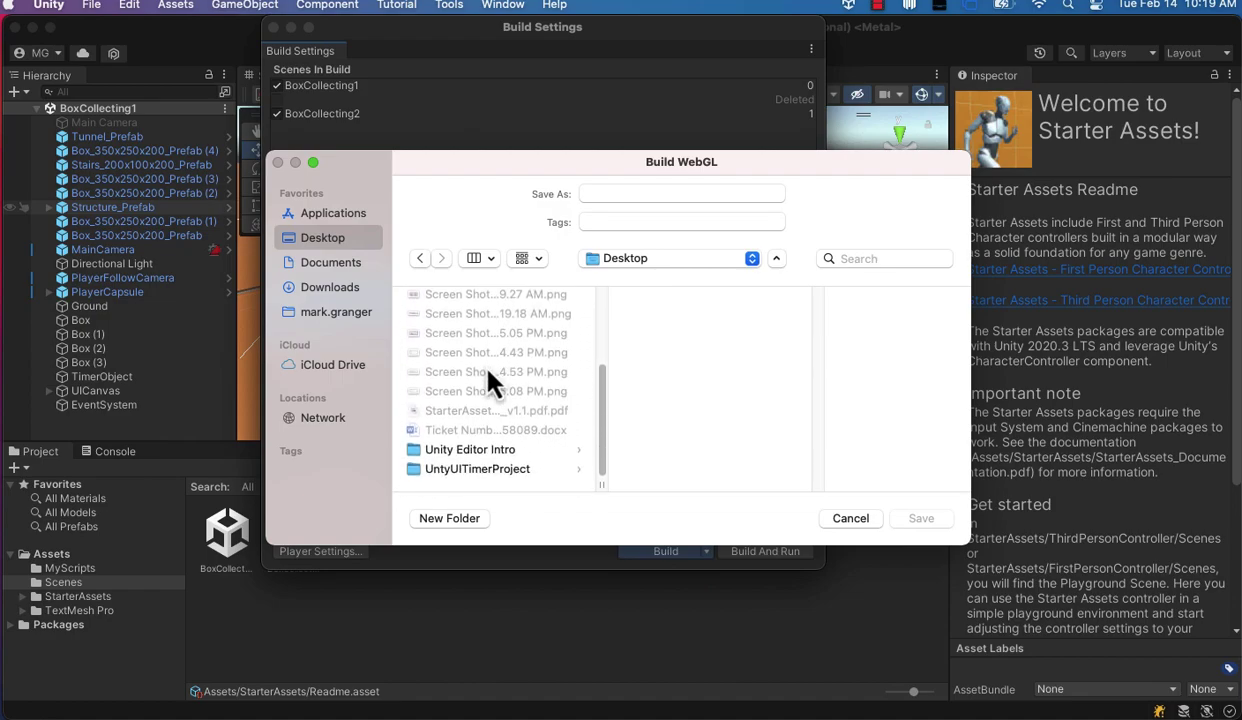
pyautogui.click(514, 475)
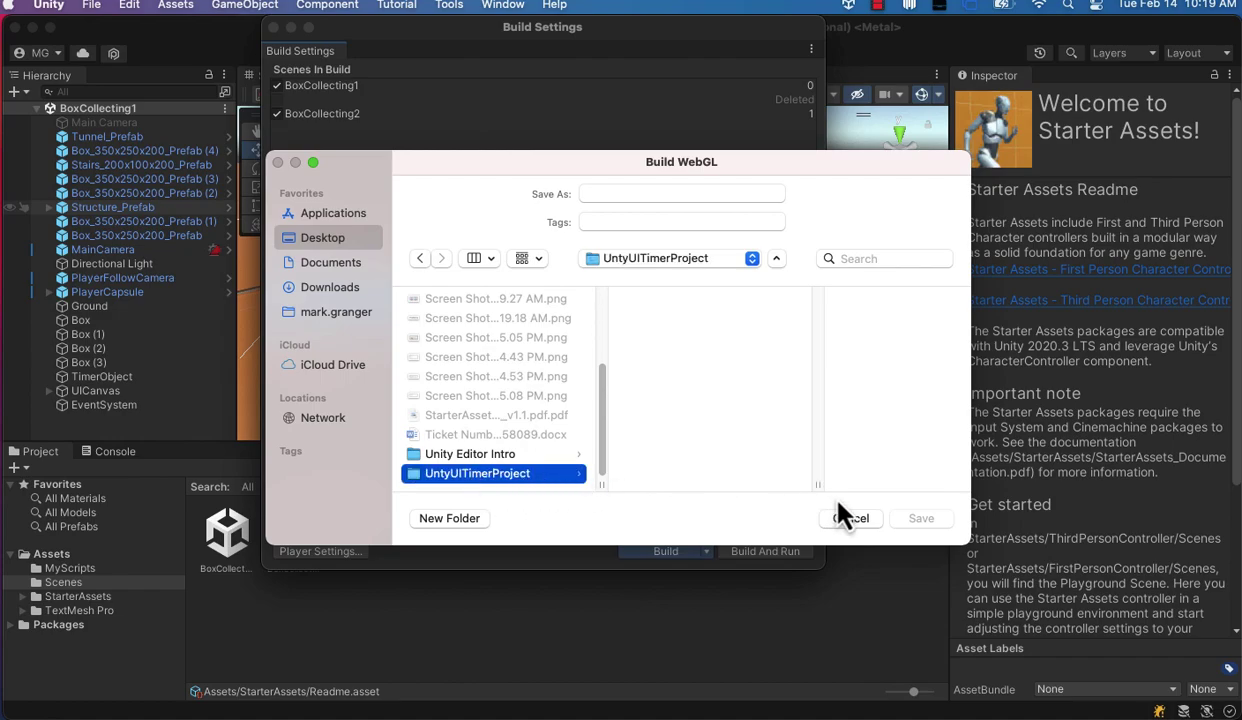
# Name the build UnityUITimerProject and save it to run the build.
pyautogui.click(632, 193)
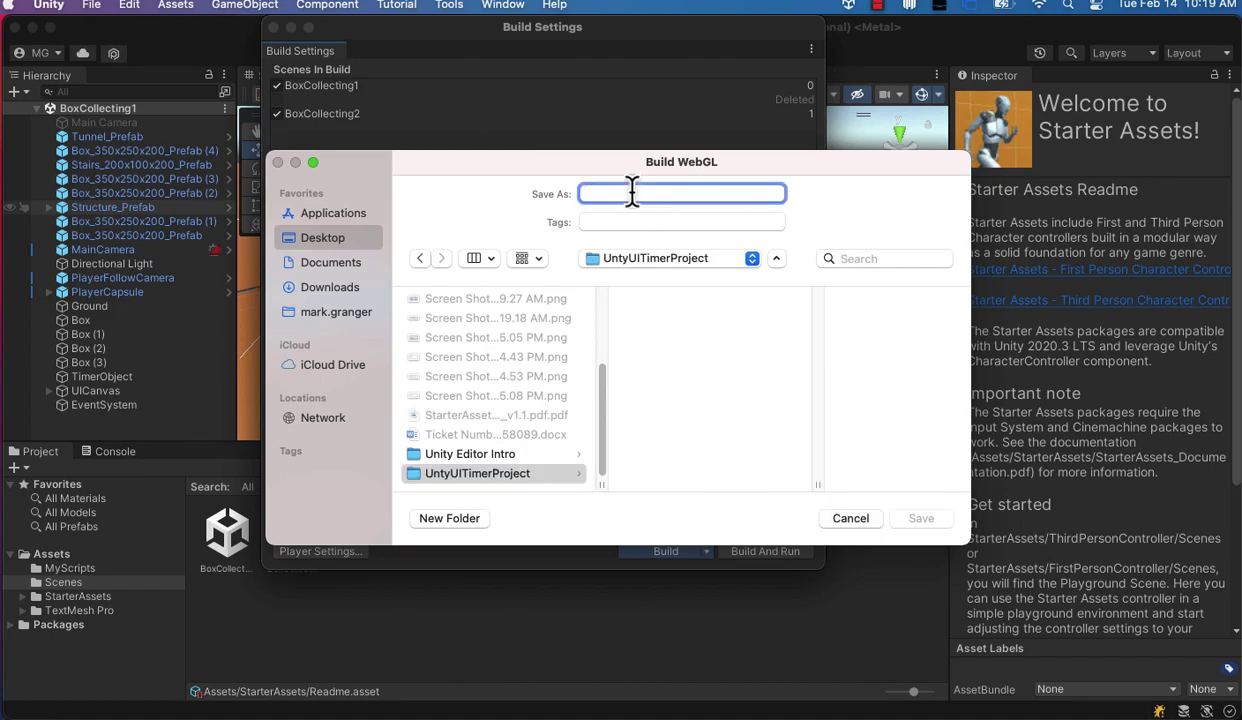
pyautogui.write('UnityUI')
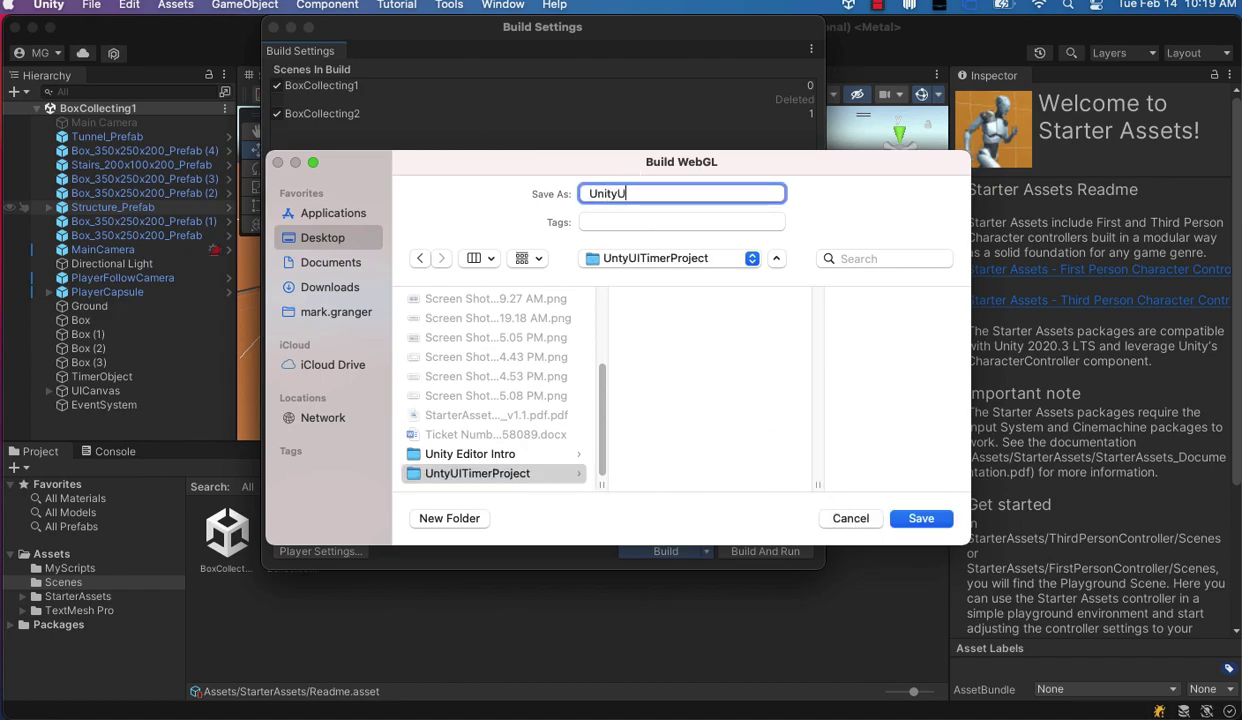
pyautogui.write('TimerProject')
pyautogui.click(915, 519)
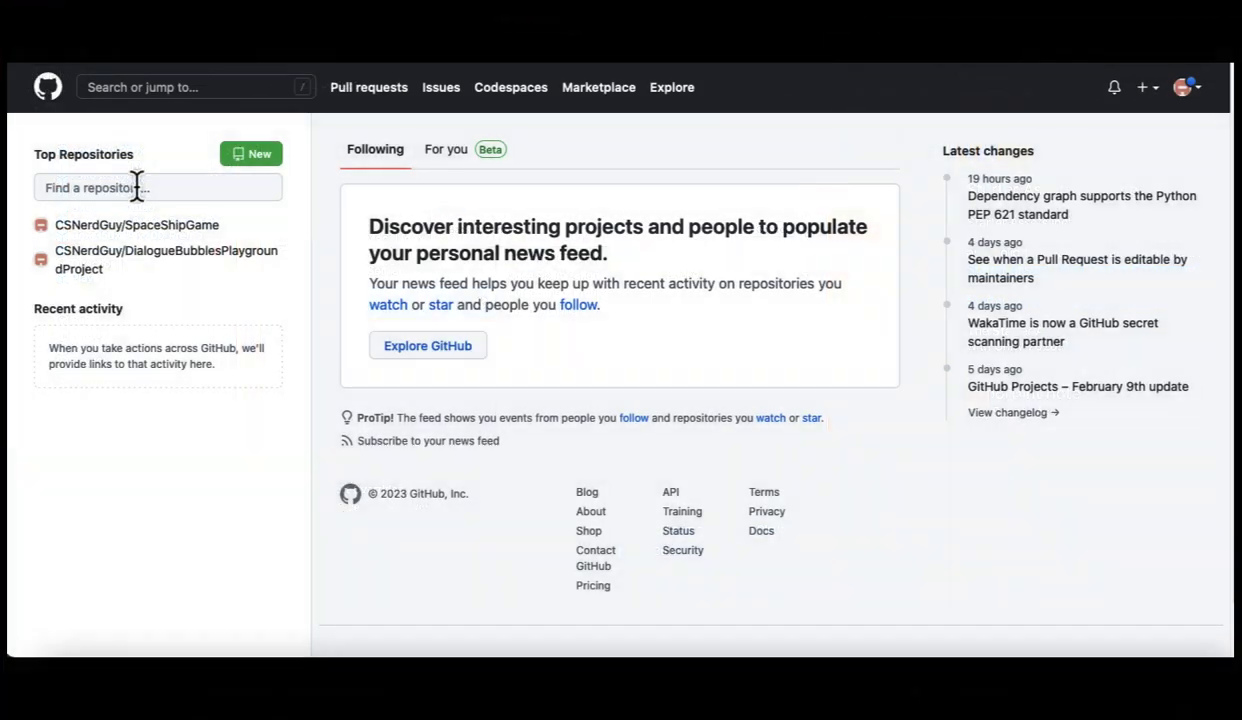
# Switch to GitHub and start a new repository named UnityUITimerProject.
pyautogui.click(133, 184)
pyautogui.click(237, 172)
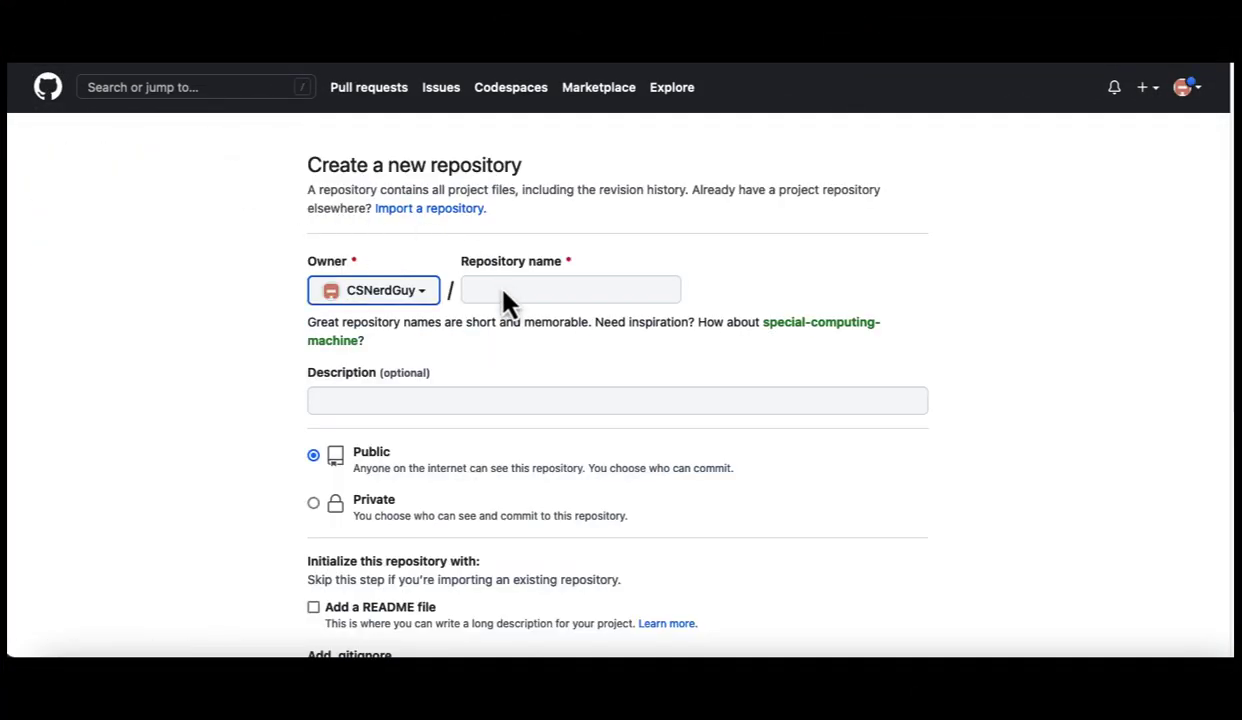
pyautogui.click(502, 288)
pyautogui.write('Un')
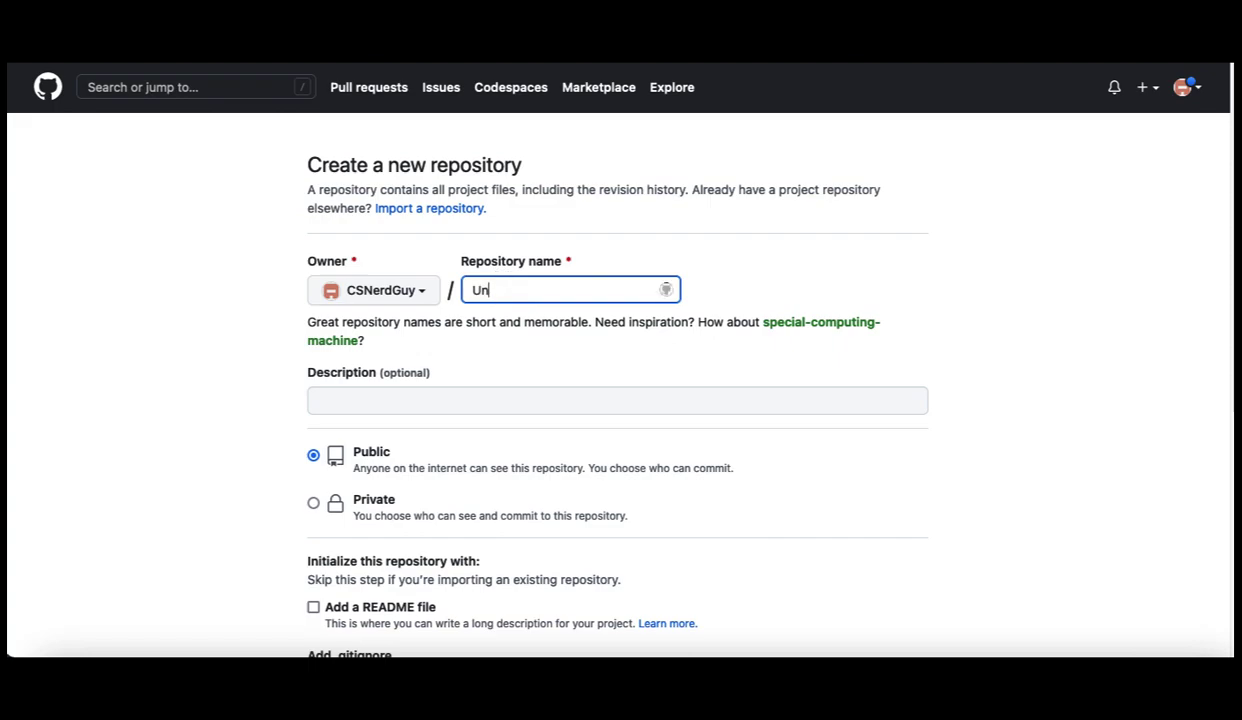
pyautogui.write('ityUI')
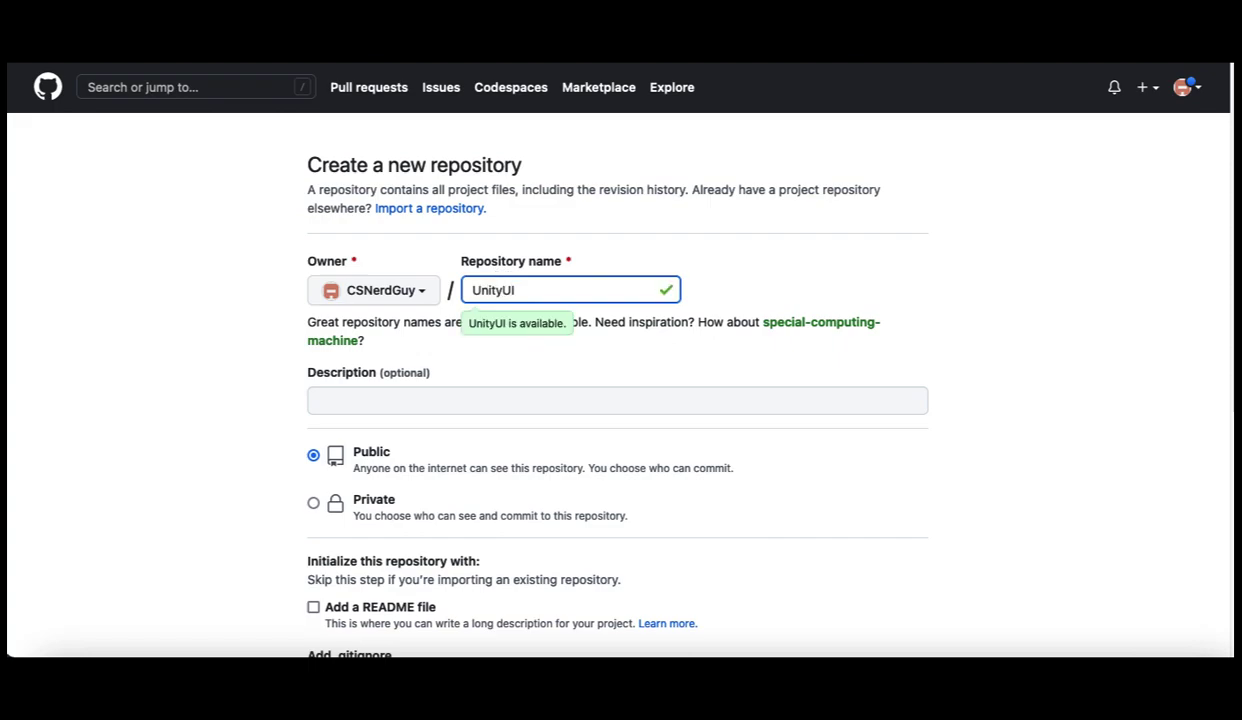
pyautogui.write('Timer')
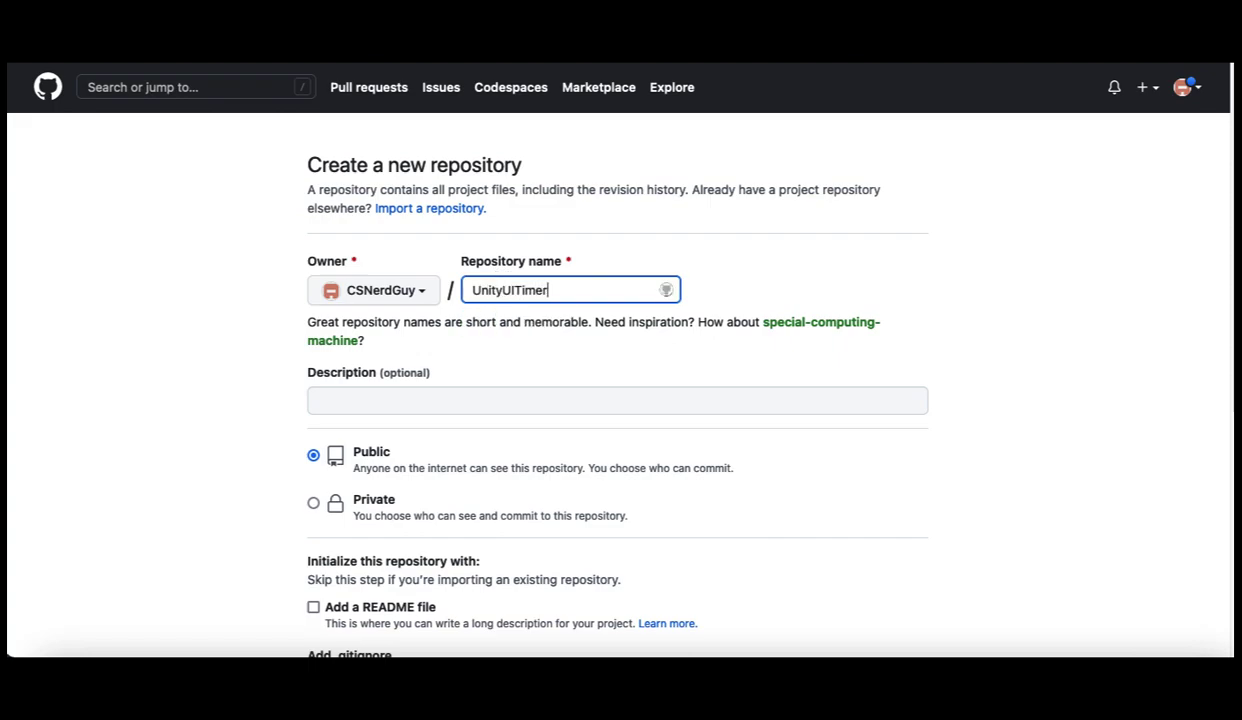
pyautogui.write('Project')
# Enter "Unity UI Timer in Game" as the repository description.
pyautogui.click(374, 399)
pyautogui.write('Unity UI Ti')
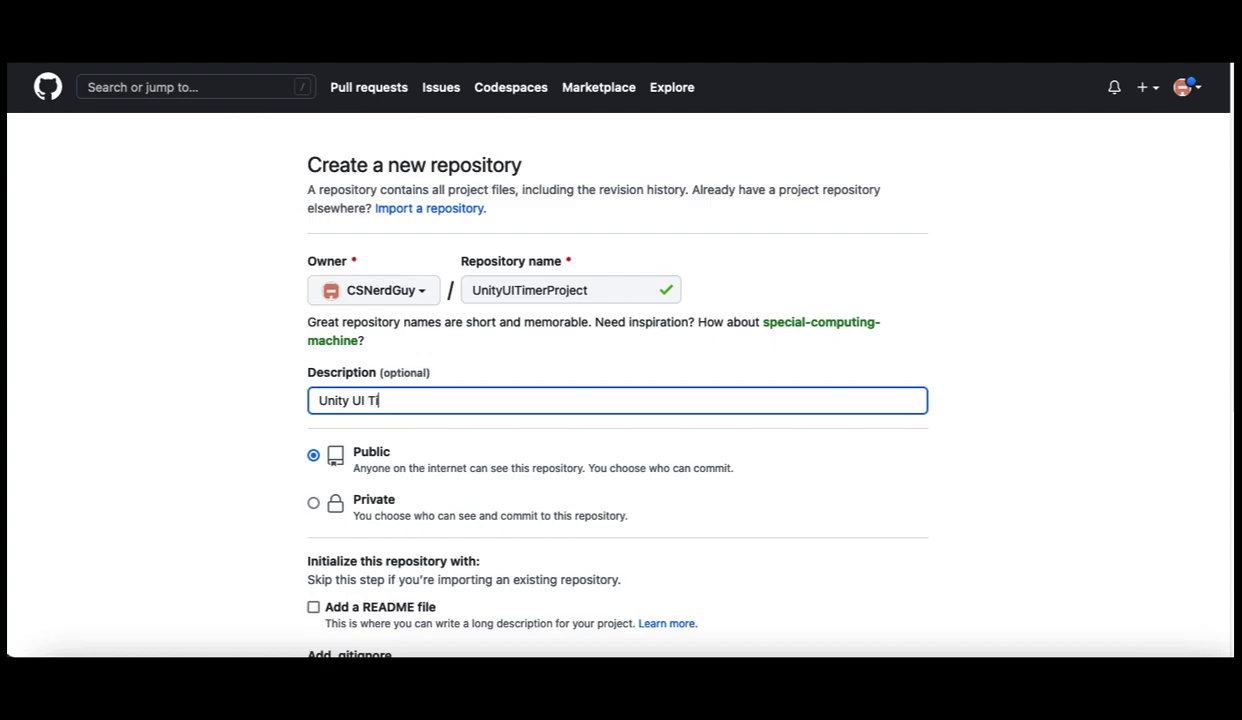
pyautogui.write('mer in Game')
# Include a README file and the Unity .gitignore template, and create the public repository.
pyautogui.scroll(-4, 263, 410)
pyautogui.click(314, 420)
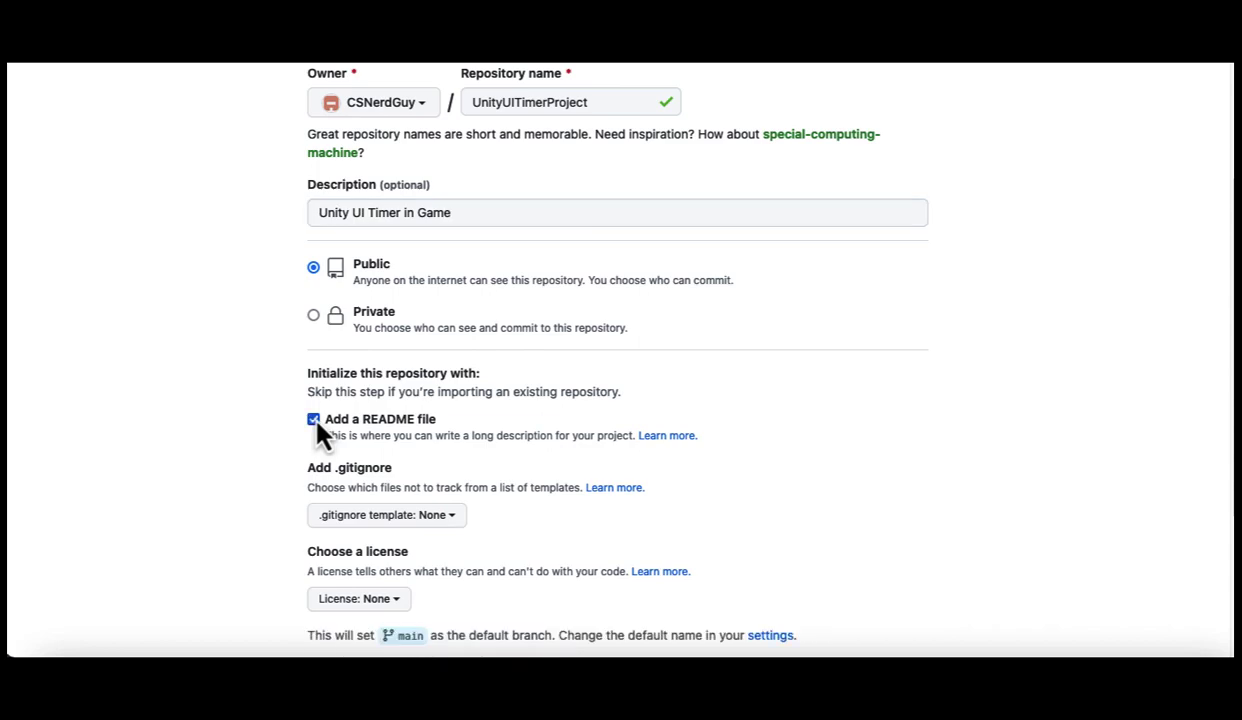
pyautogui.scroll(-3, 265, 430)
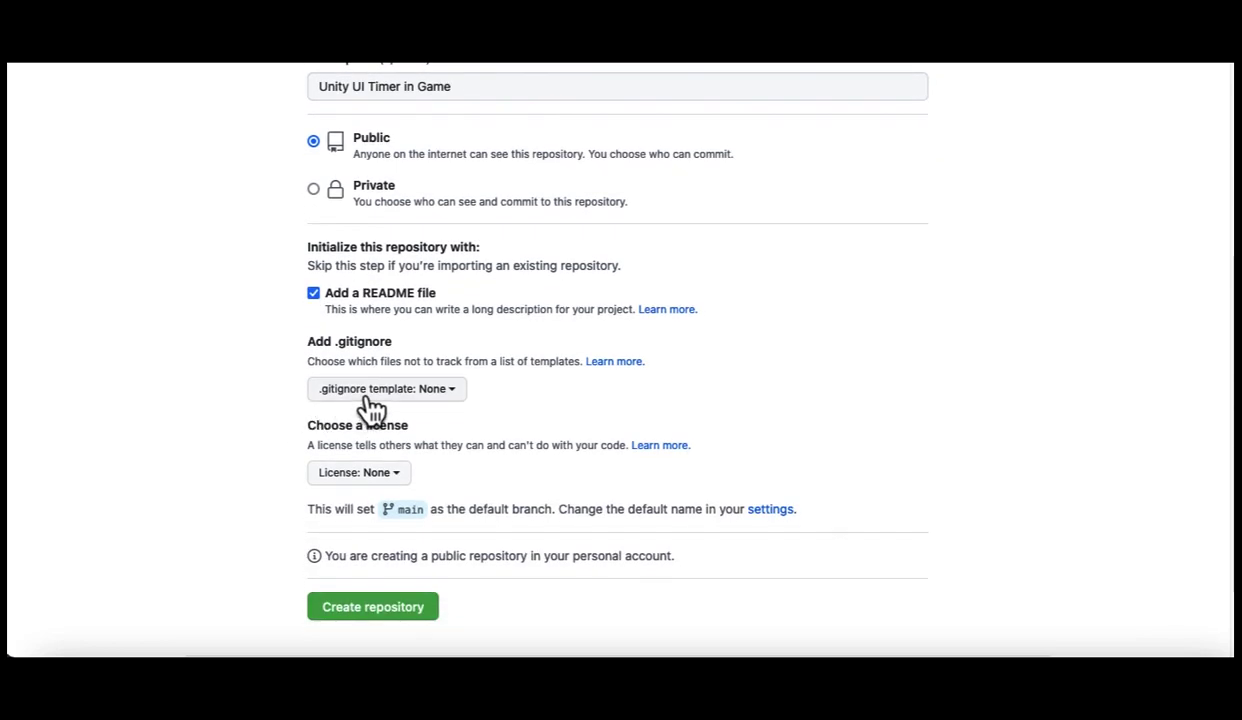
pyautogui.click(368, 392)
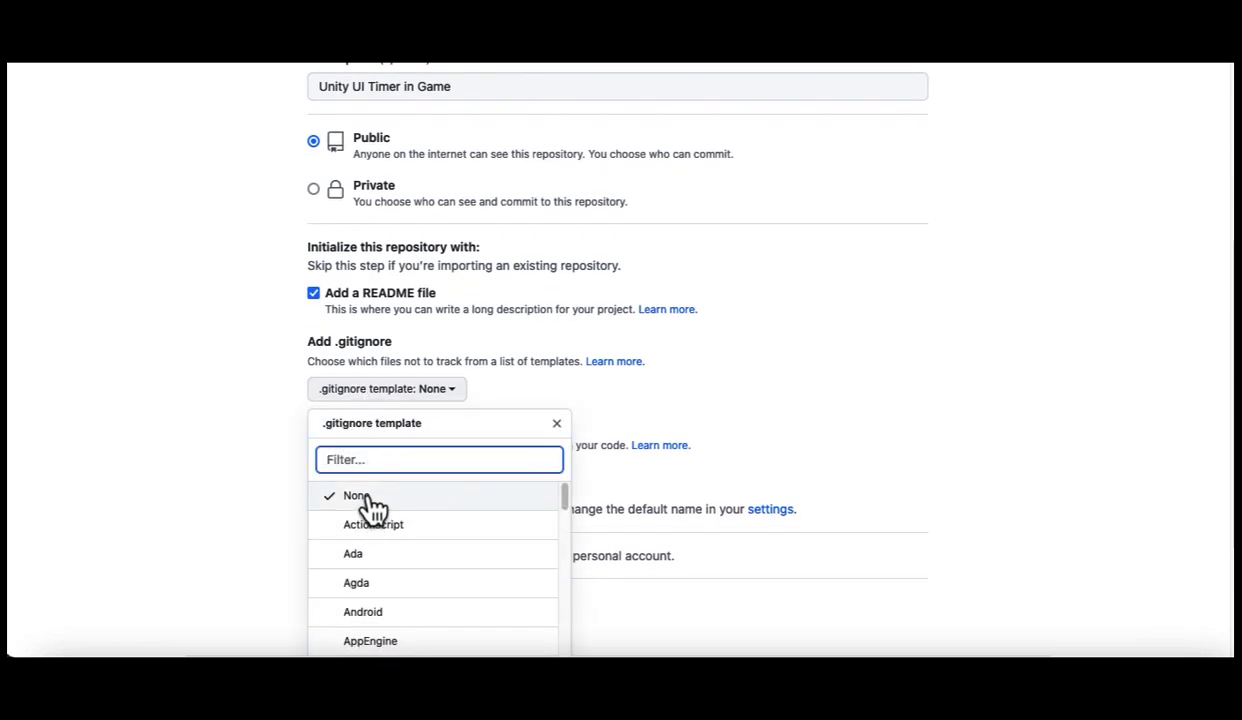
pyautogui.write('unity')
pyautogui.click(365, 496)
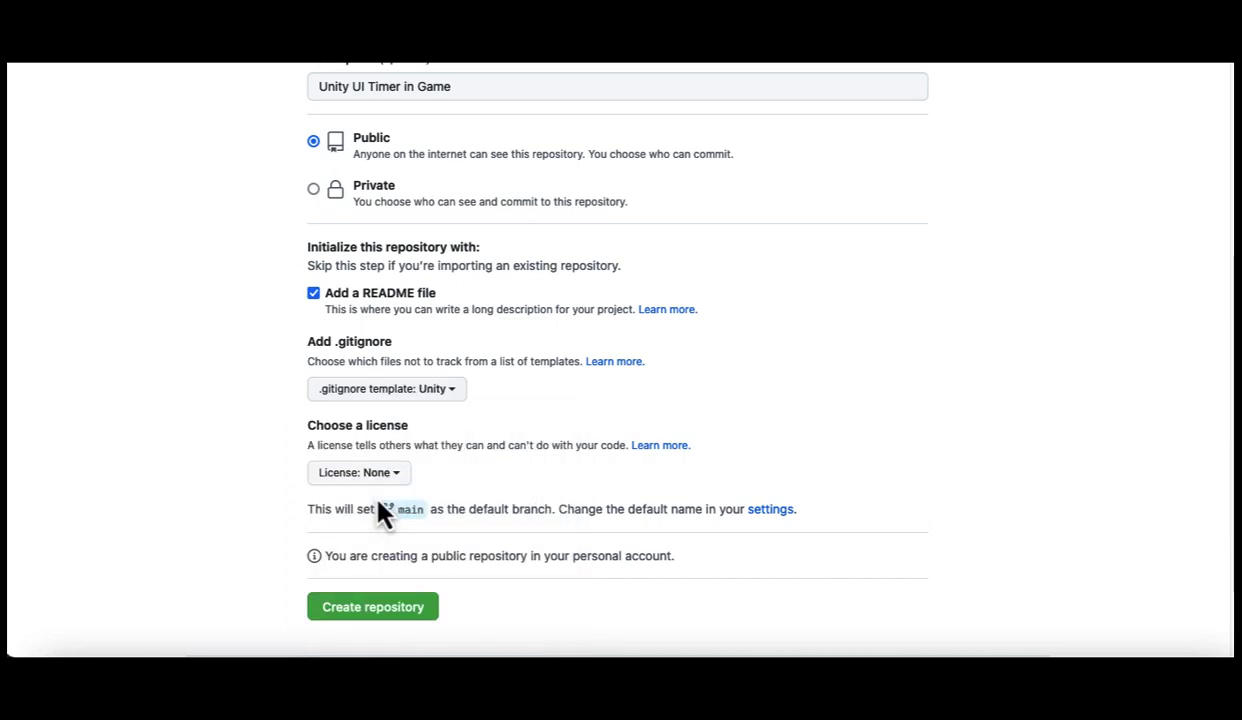
pyautogui.scroll(-2, 228, 452)
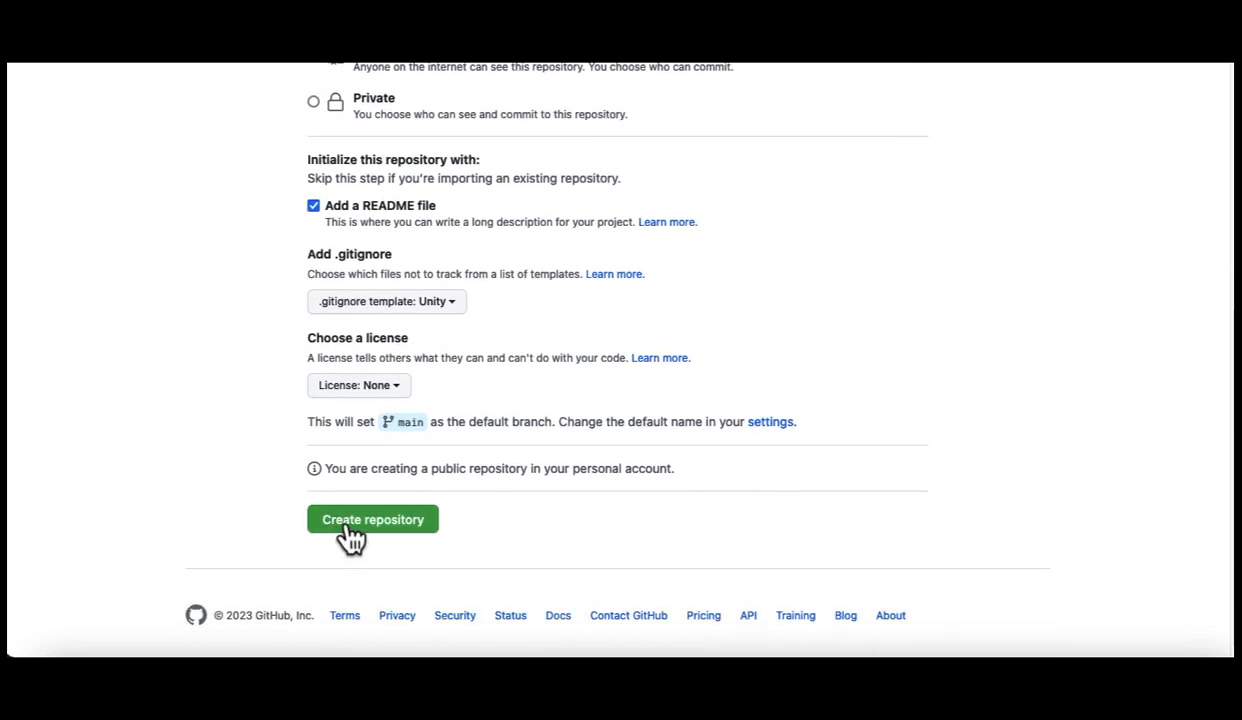
pyautogui.click(350, 520)
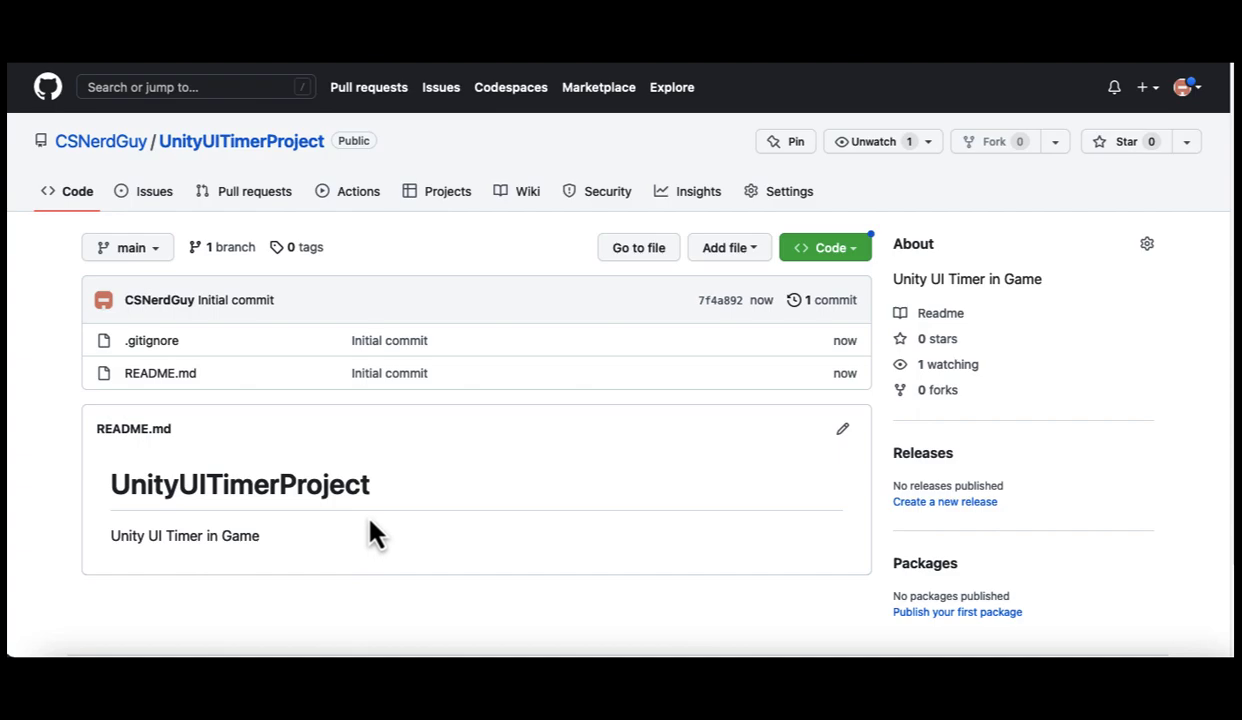
# Open the file upload page of the UnityUITimerProject repository.
pyautogui.scroll(-2, 658, 447)
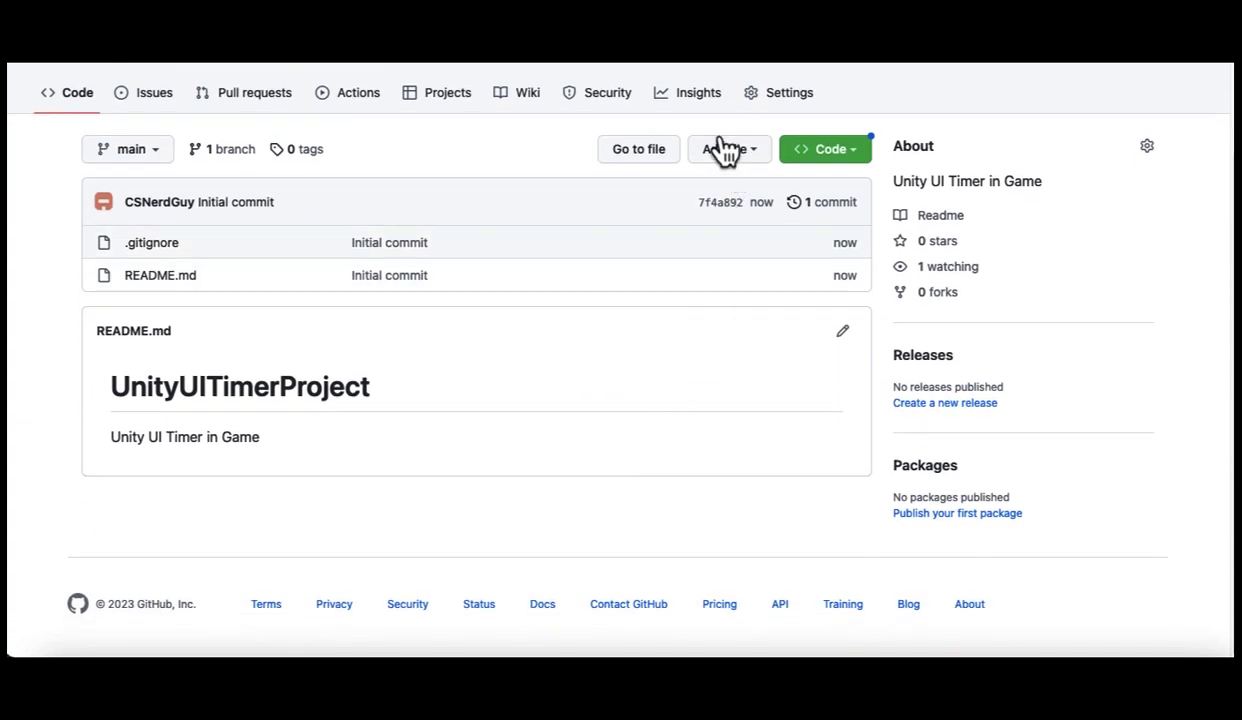
pyautogui.click(725, 156)
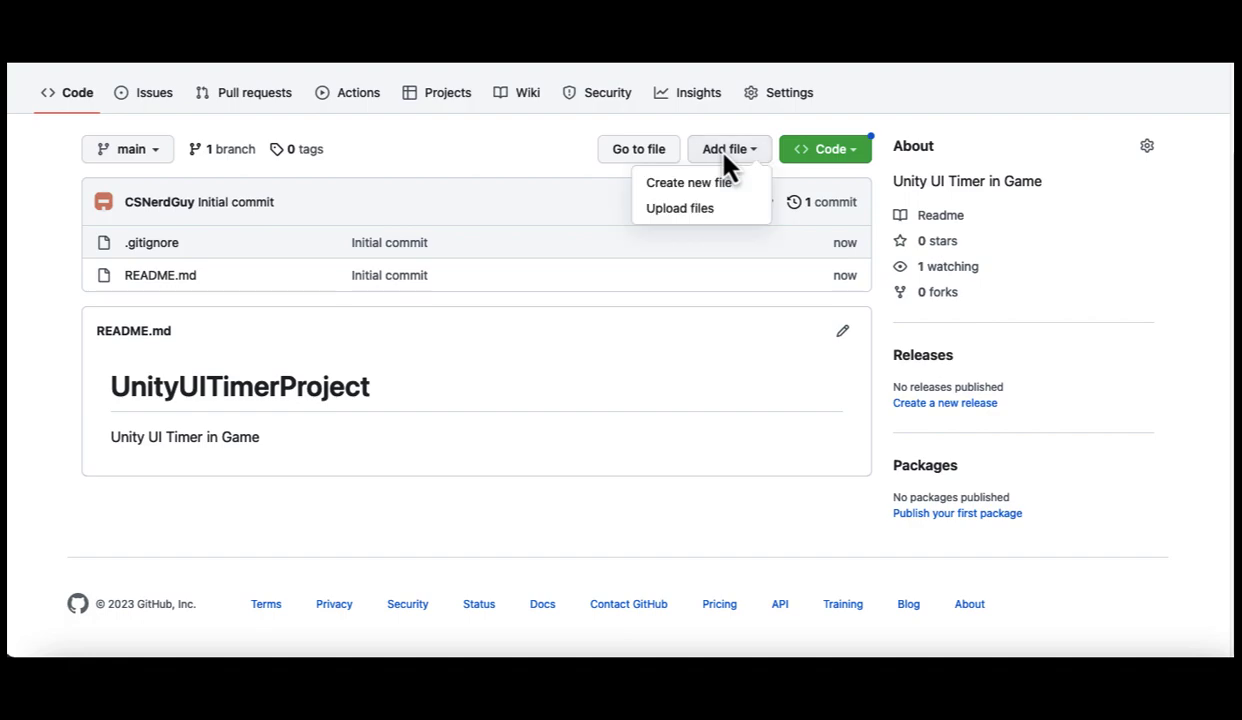
pyautogui.click(690, 209)
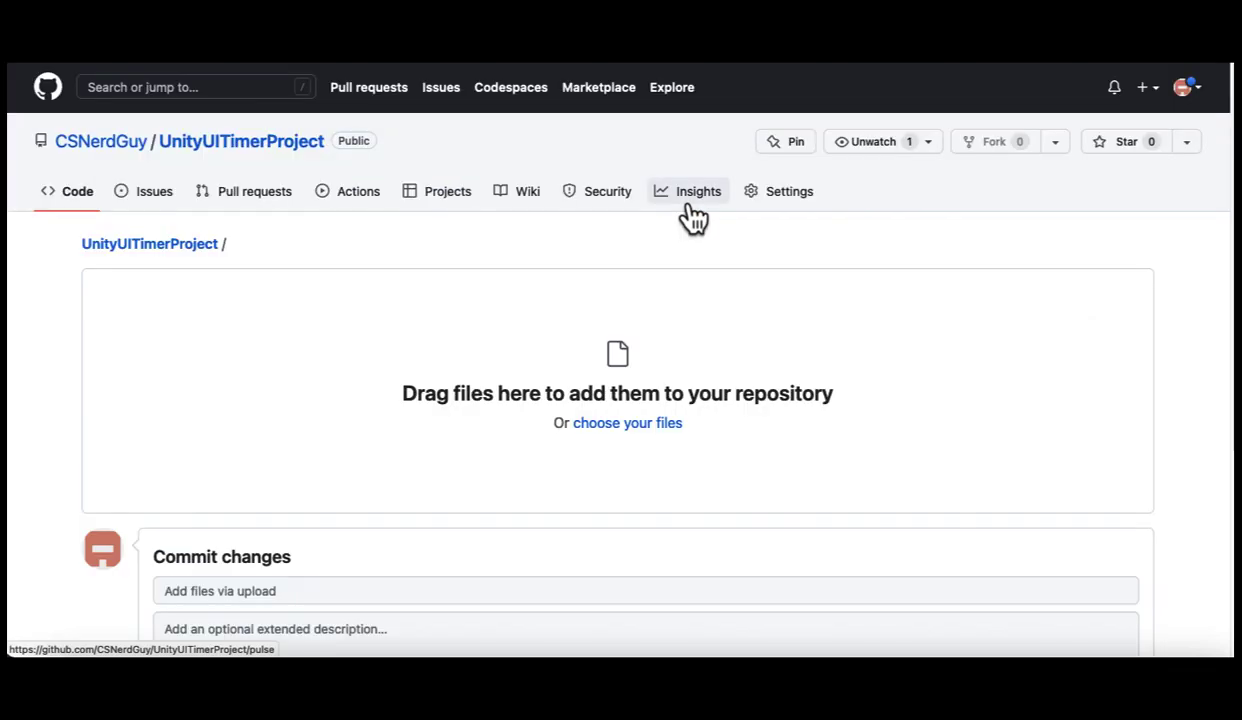
# Enter "file upload" as the commit message for the upload.
pyautogui.scroll(-3, 607, 268)
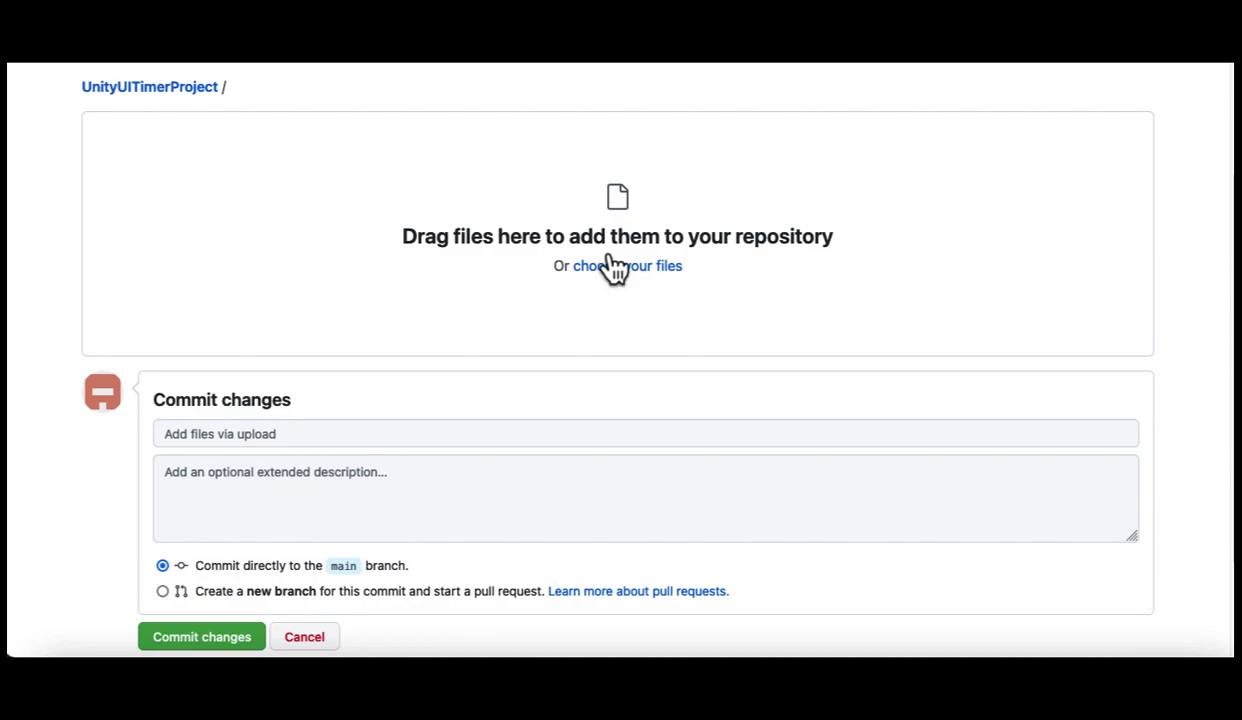
pyautogui.click(236, 433)
pyautogui.write('file ')
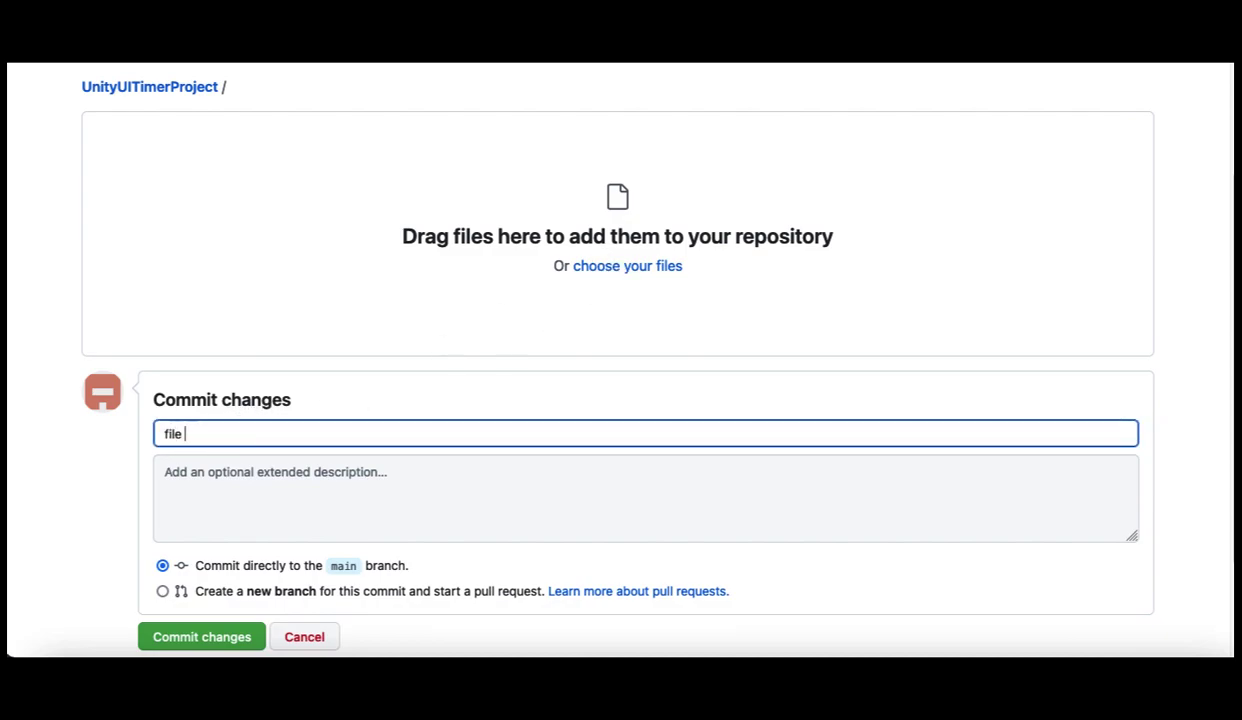
pyautogui.write('upload')
pyautogui.press('Tab')
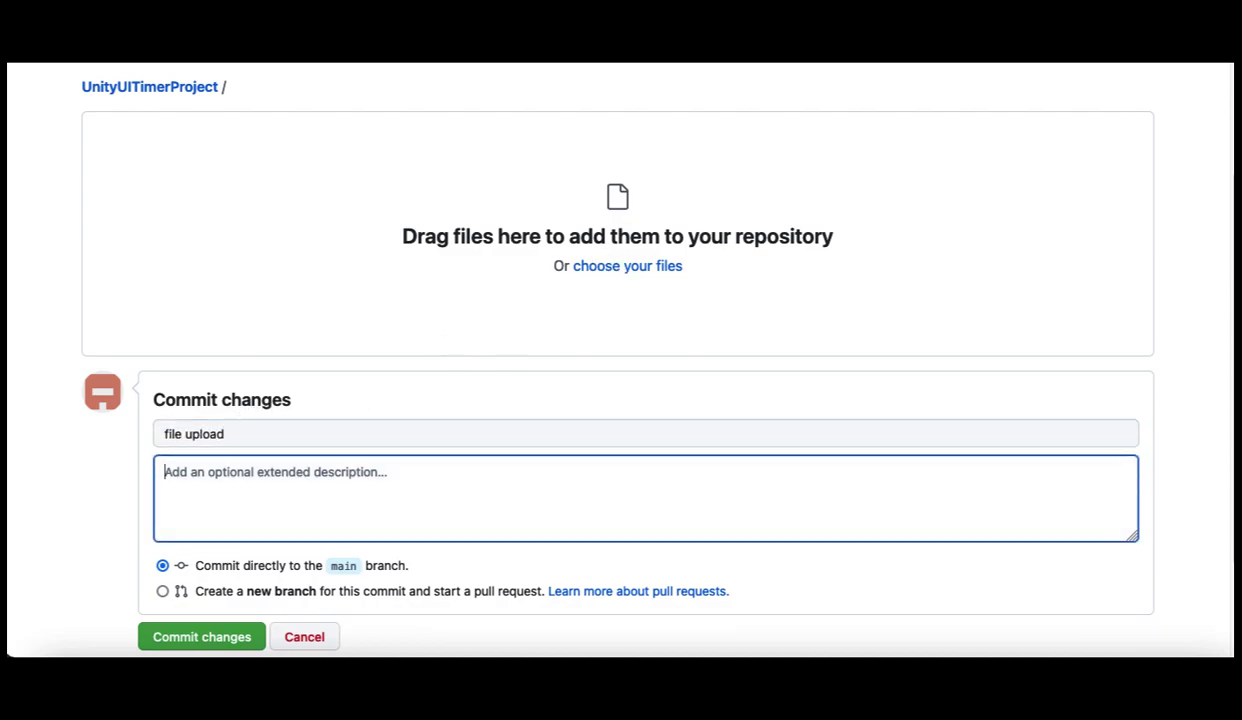
# Enter "upload initial files" as the extended description of the commit.
pyautogui.write('upload')
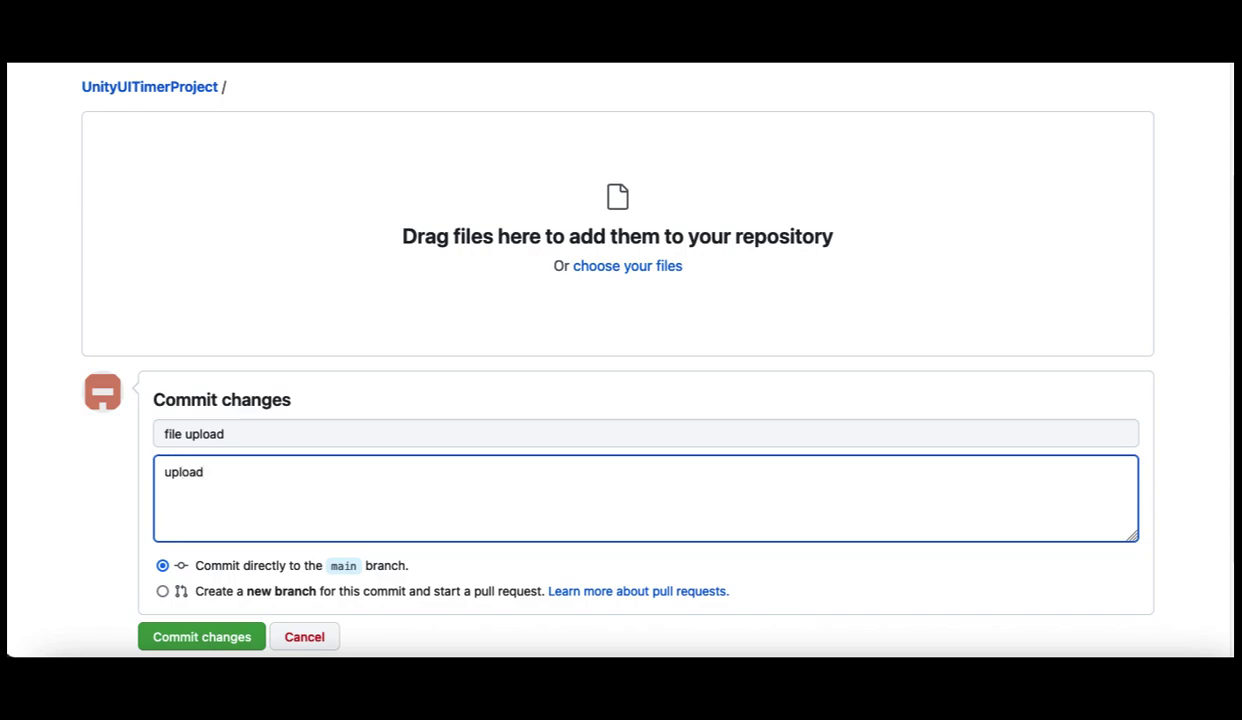
pyautogui.write(' inital files')
pyautogui.click(222, 472)
pyautogui.write('ial')
pyautogui.click(271, 478)
# Add the Build, StreamingAssets and TemplateData folders and index.html from the local UnityUITimerProject build folder to the upload.
pyautogui.scroll(-1, 272, 478)
pyautogui.scroll(1, 272, 478)
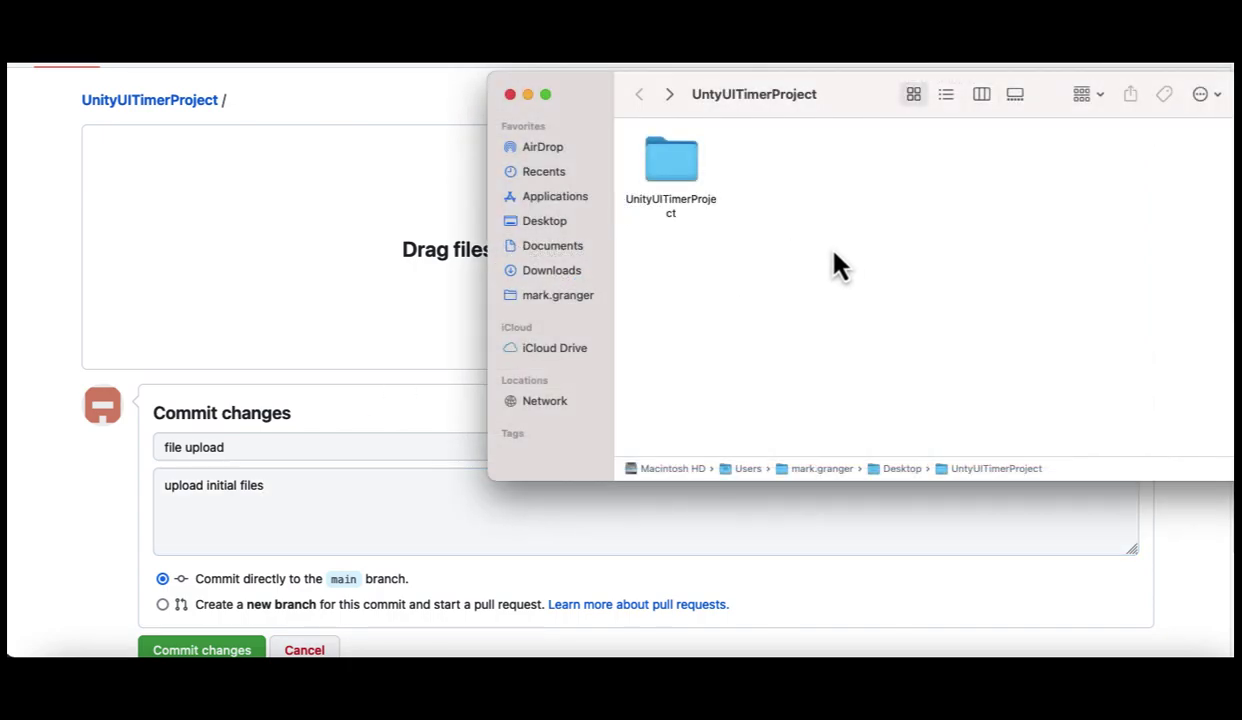
pyautogui.doubleClick(680, 172)
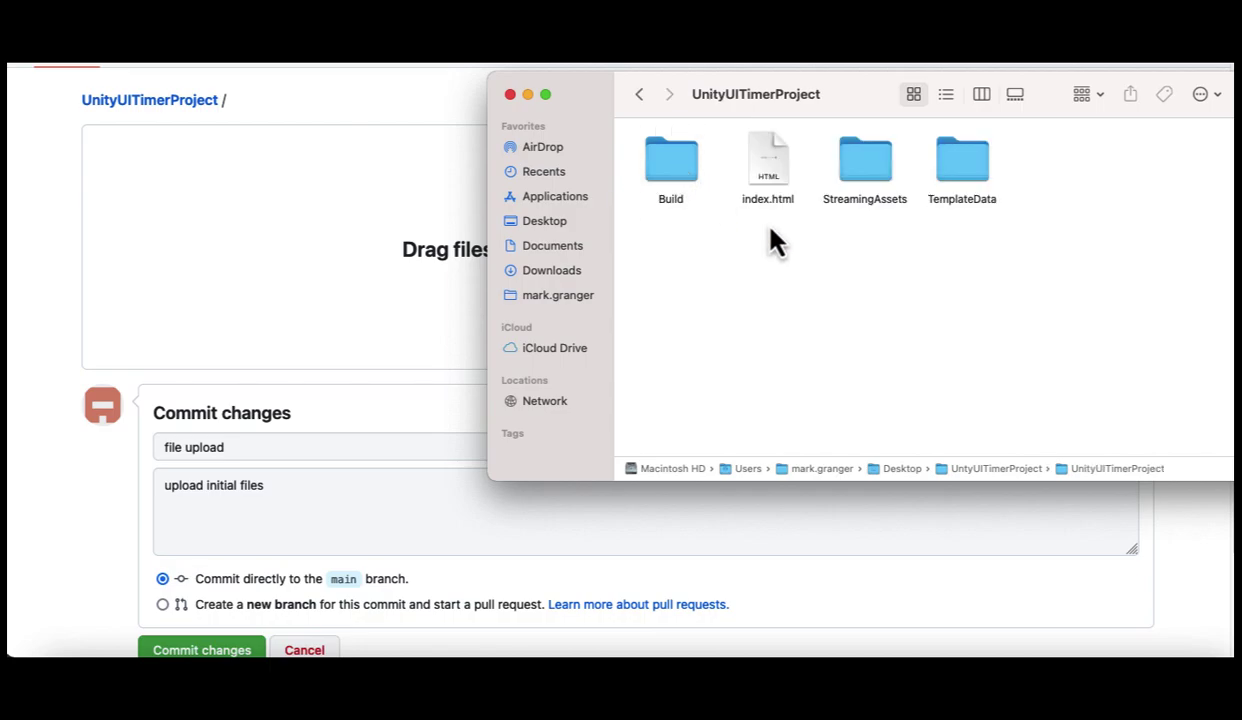
pyautogui.moveTo(1021, 243); pyautogui.dragTo(261, 252)
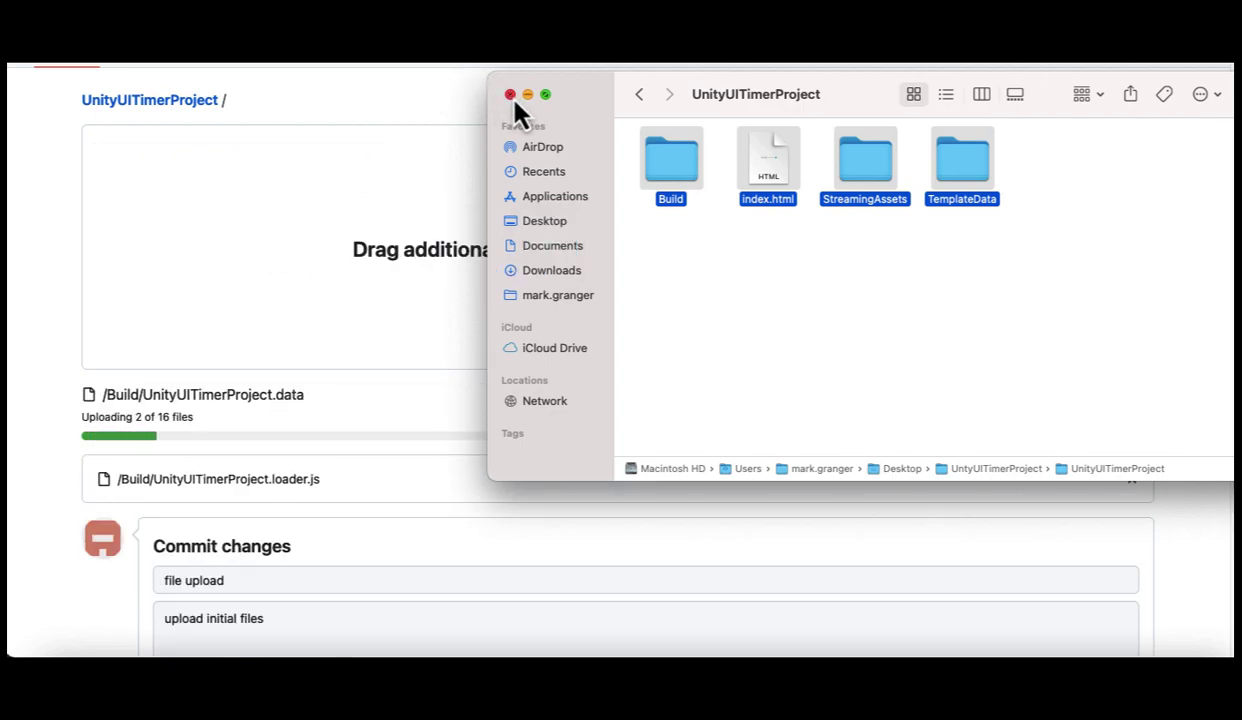
pyautogui.click(511, 95)
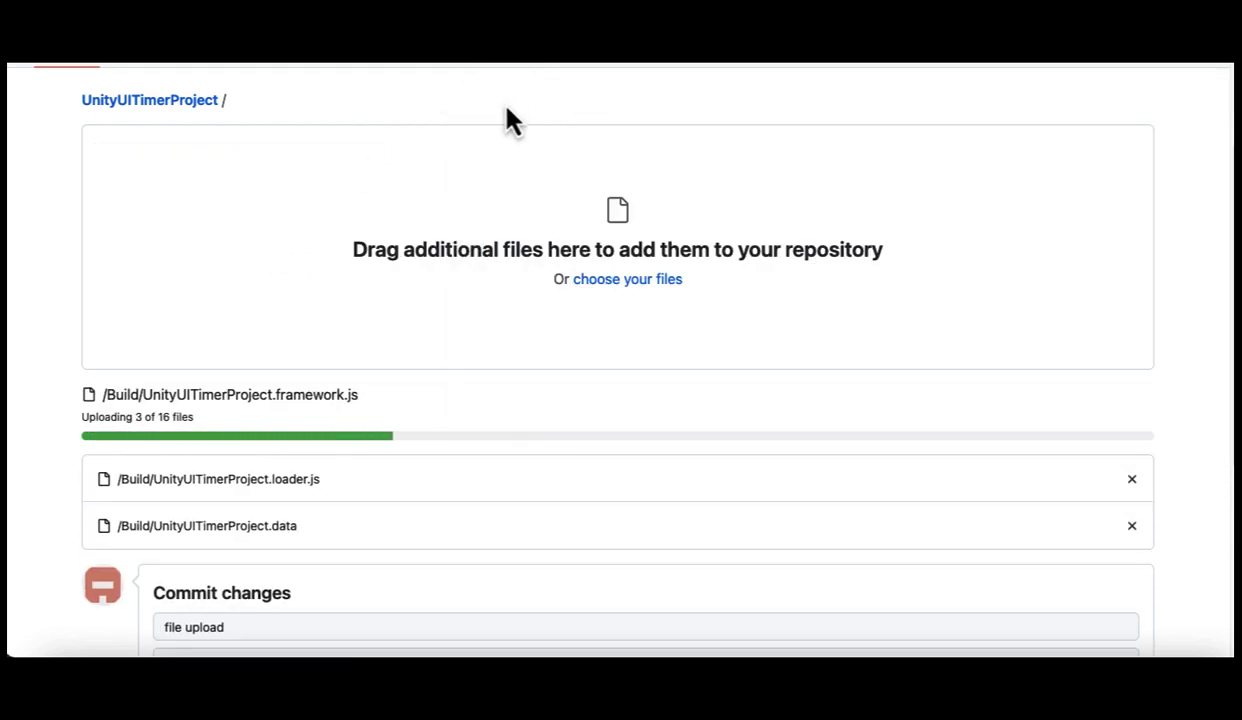
# Check the list of uploaded build files and commit them directly to the main branch.
pyautogui.scroll(-5, 425, 350)
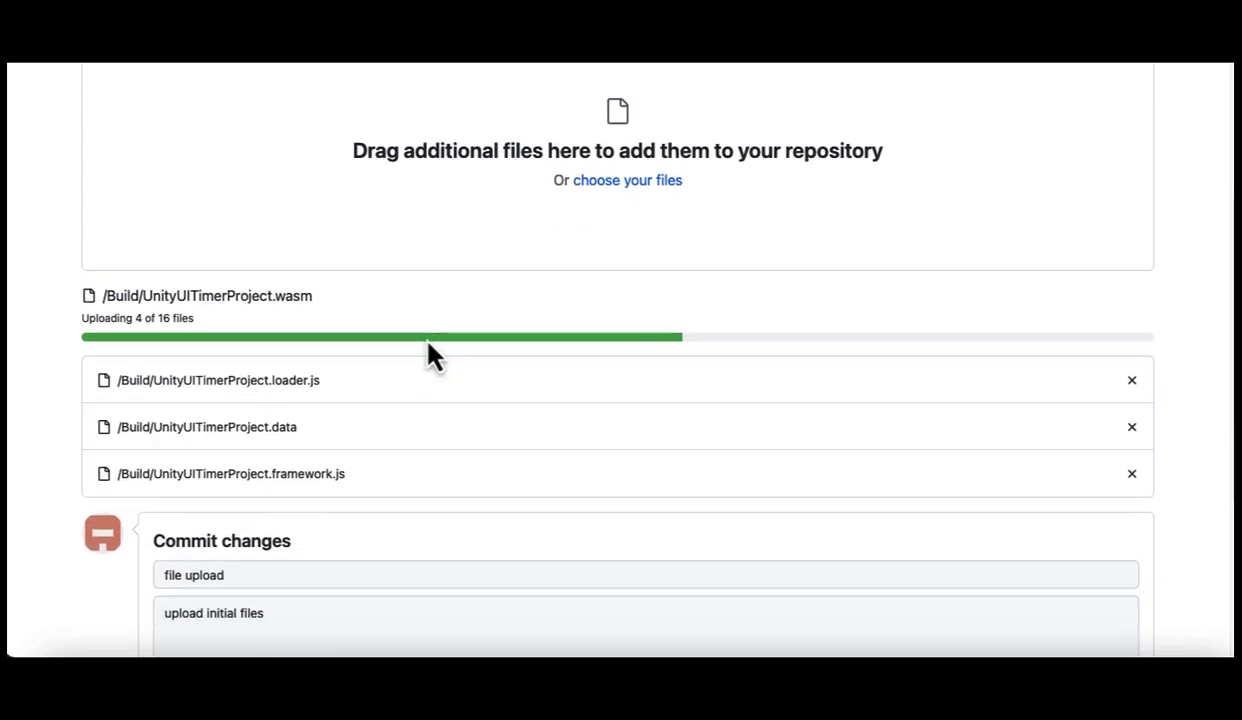
pyautogui.scroll(-1, 427, 343)
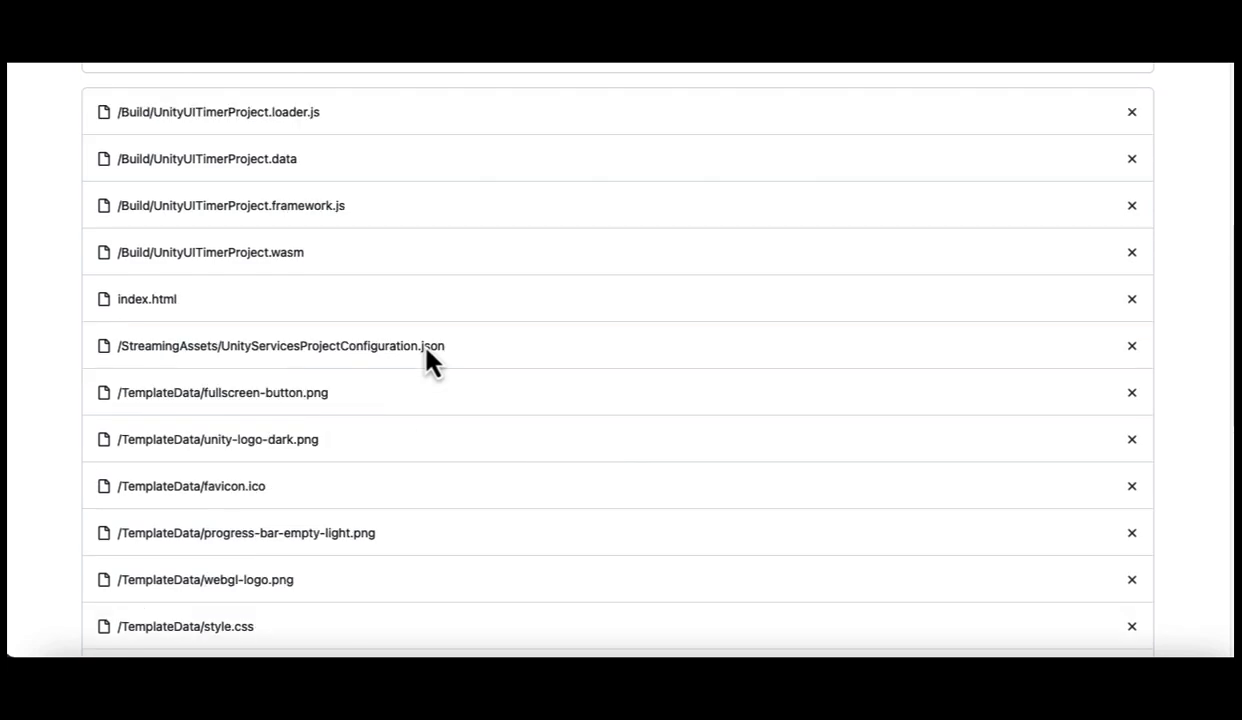
pyautogui.scroll(5, 425, 350)
pyautogui.scroll(-5, 427, 350)
pyautogui.scroll(-5, 430, 360)
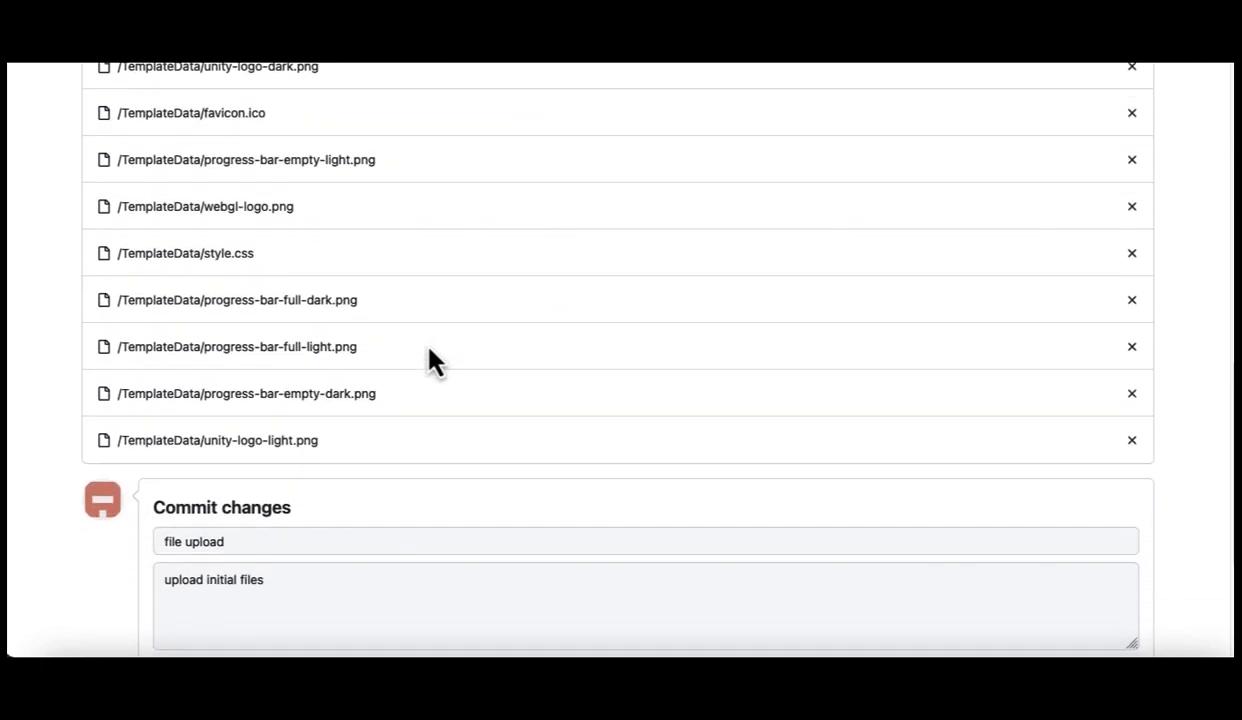
pyautogui.scroll(-3, 430, 352)
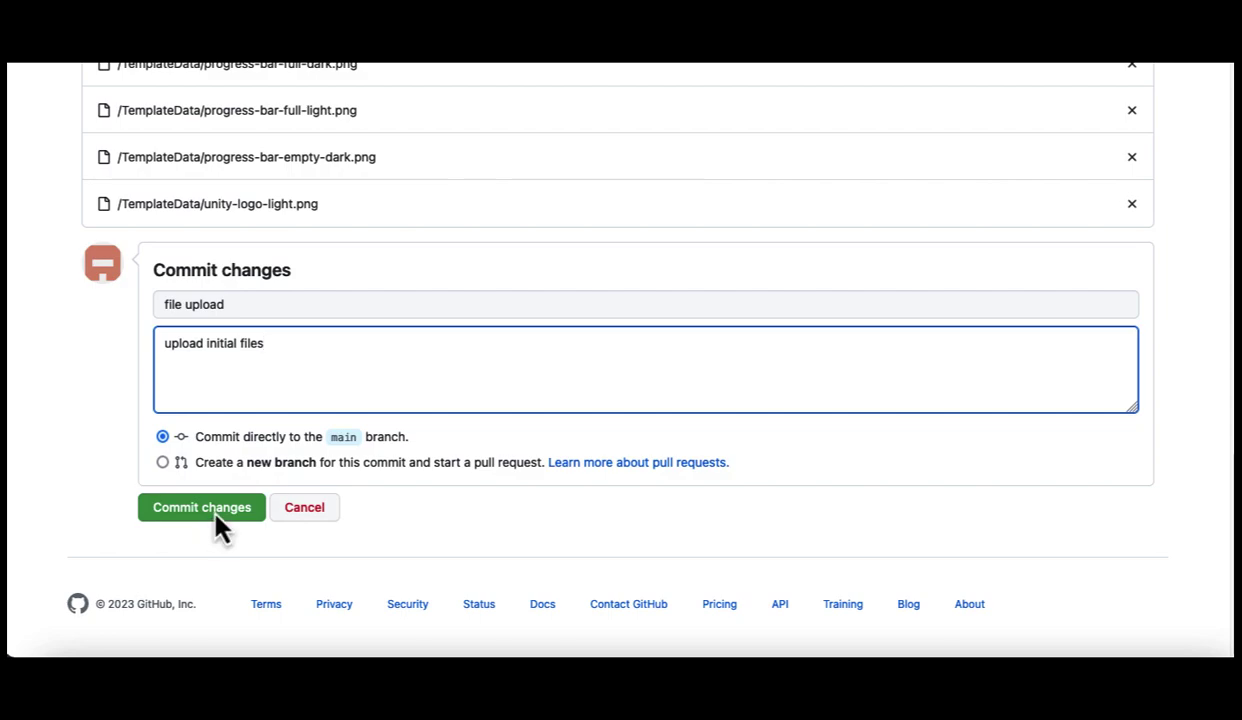
pyautogui.click(216, 512)
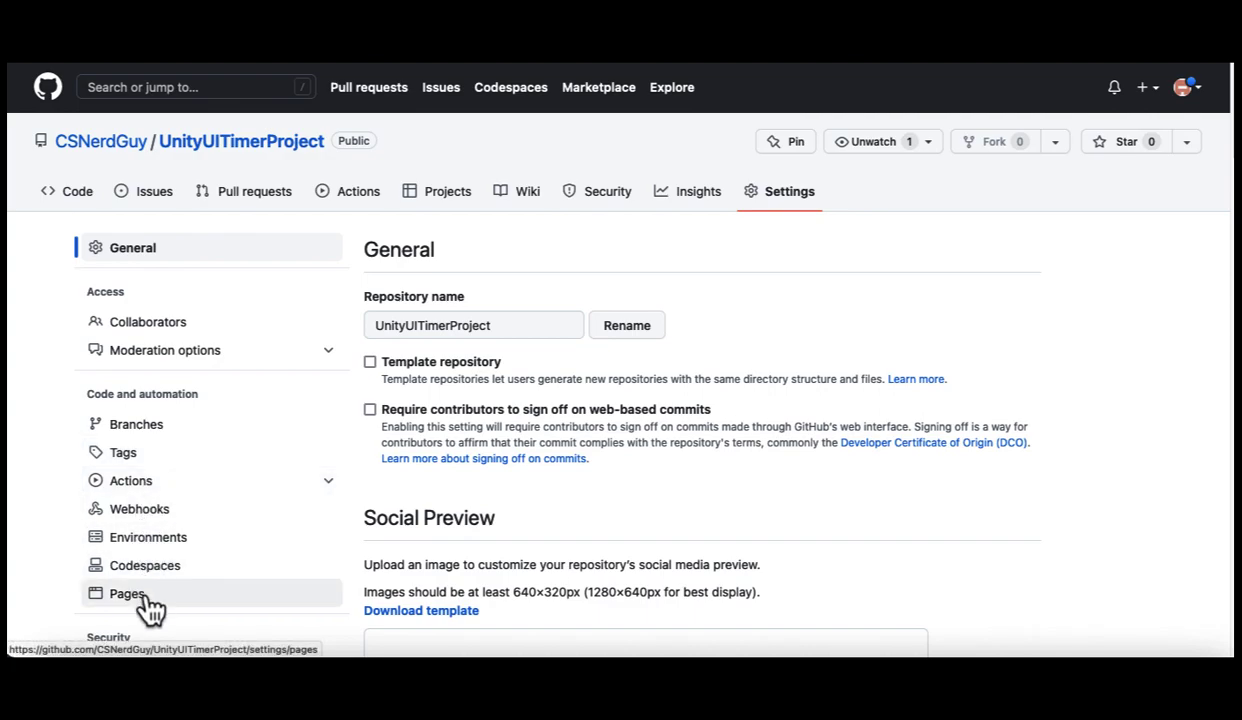
# Enable GitHub Pages for the repository, deploying from the main branch and the / (root) folder.
pyautogui.click(145, 597)
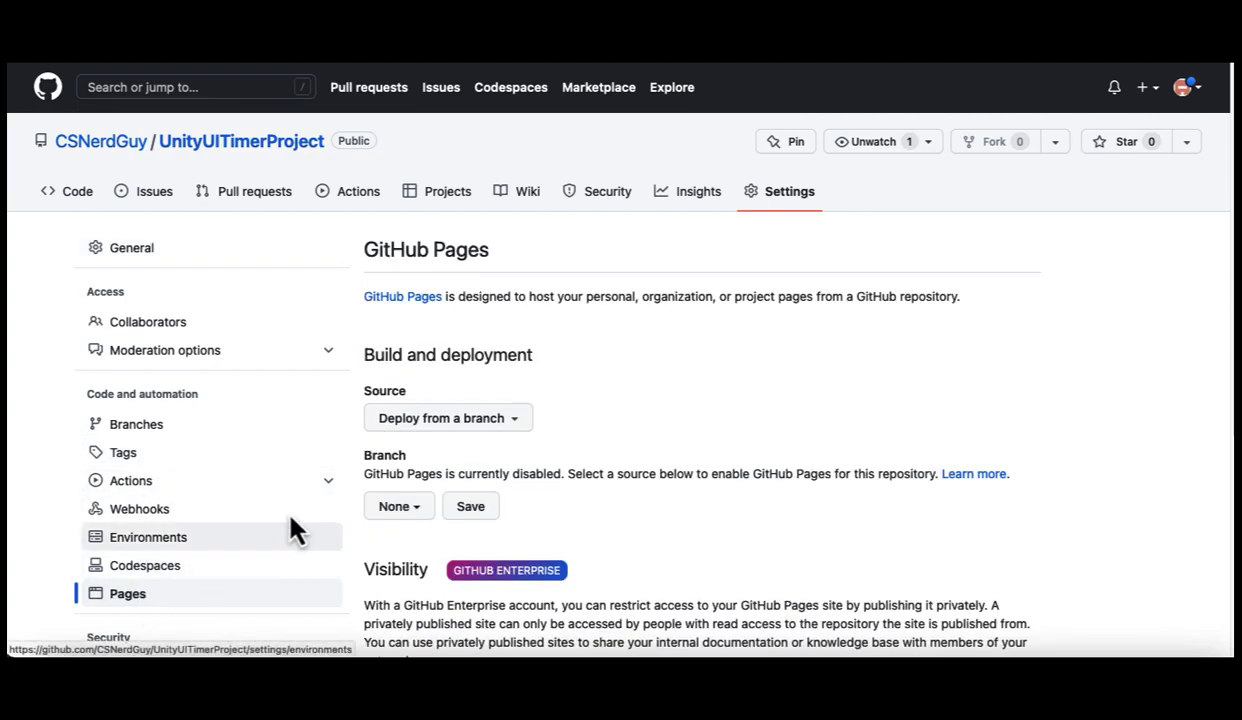
pyautogui.click(399, 507)
pyautogui.click(433, 614)
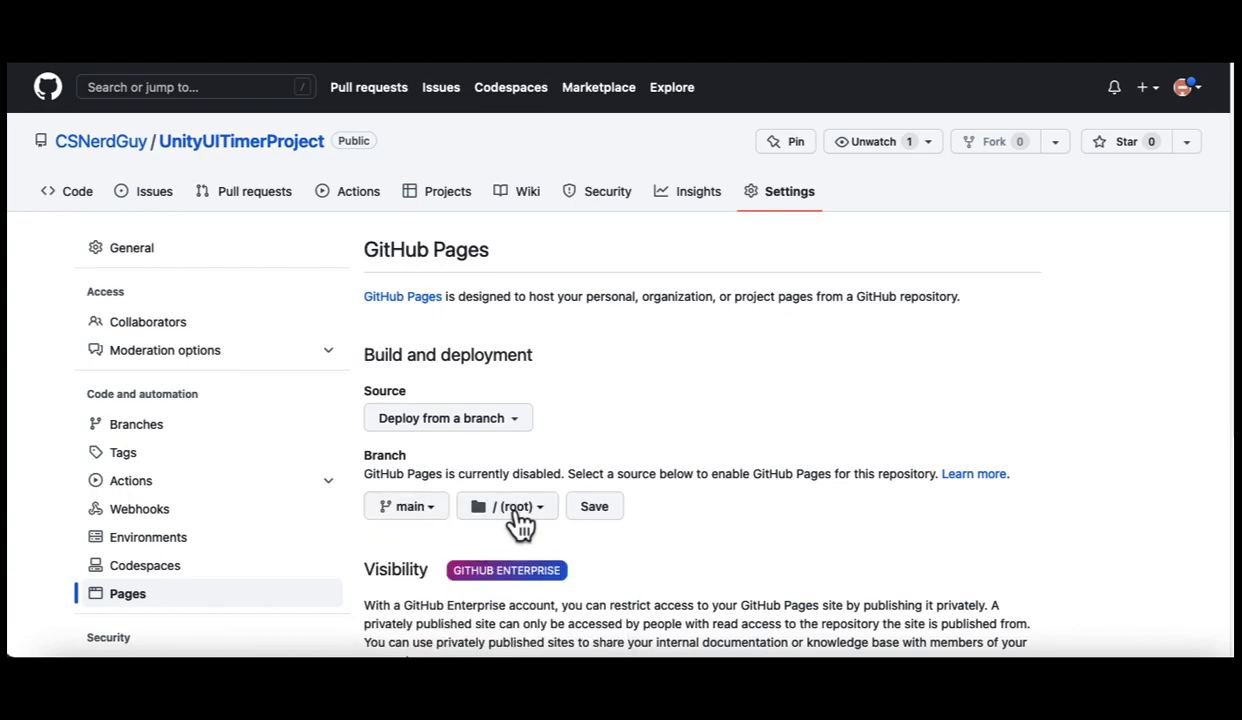
pyautogui.click(598, 508)
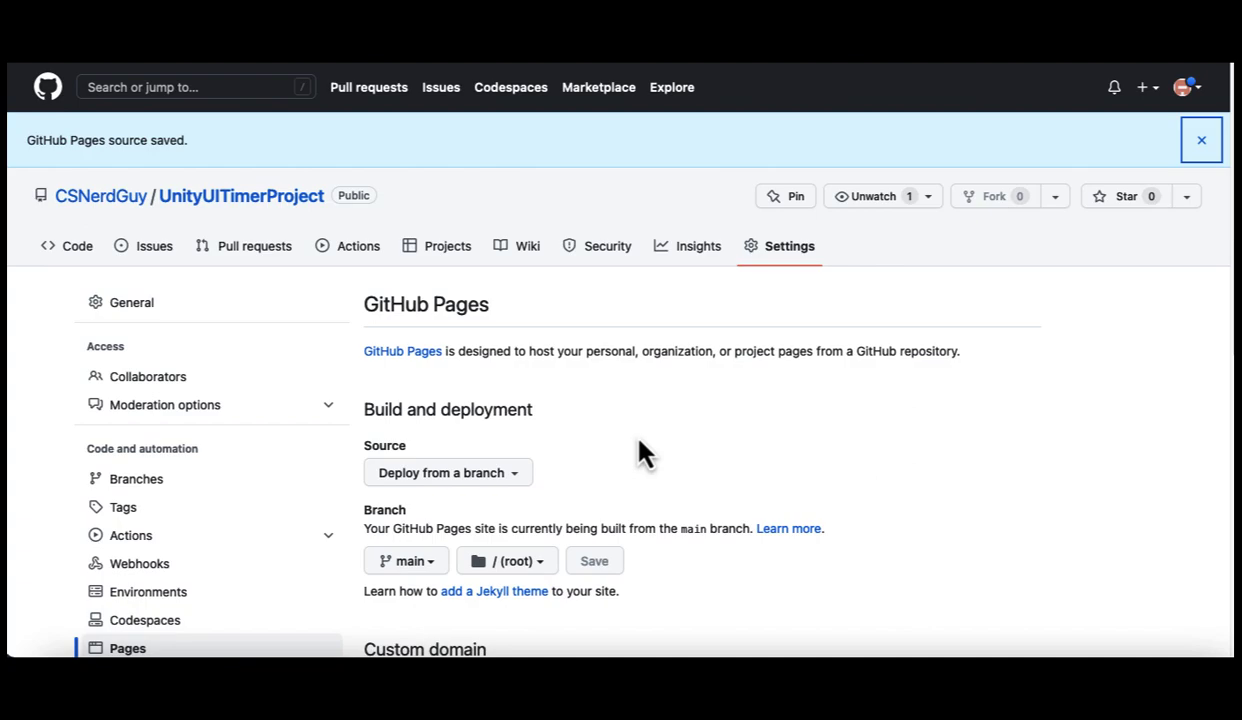
pyautogui.scroll(-3, 640, 443)
pyautogui.scroll(-1, 640, 453)
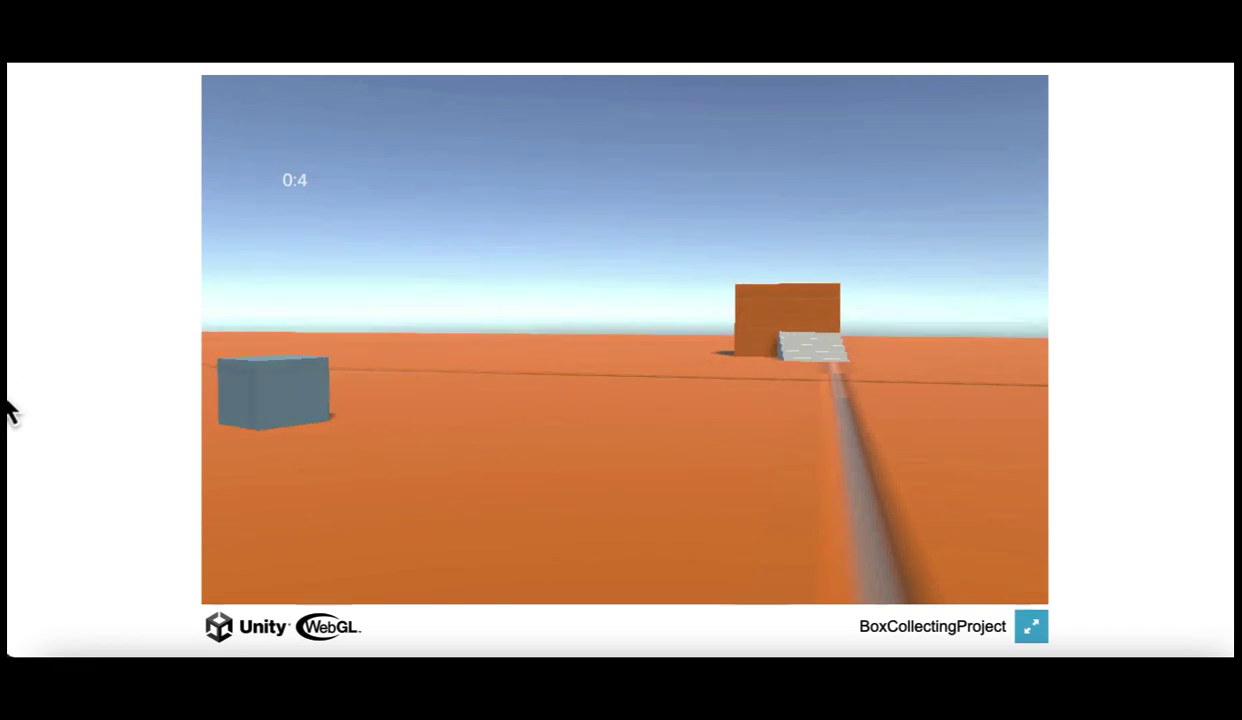
# Test the published WebGL game in the browser by moving the player around and collecting the blue-grey boxes.
pyautogui.press('a')
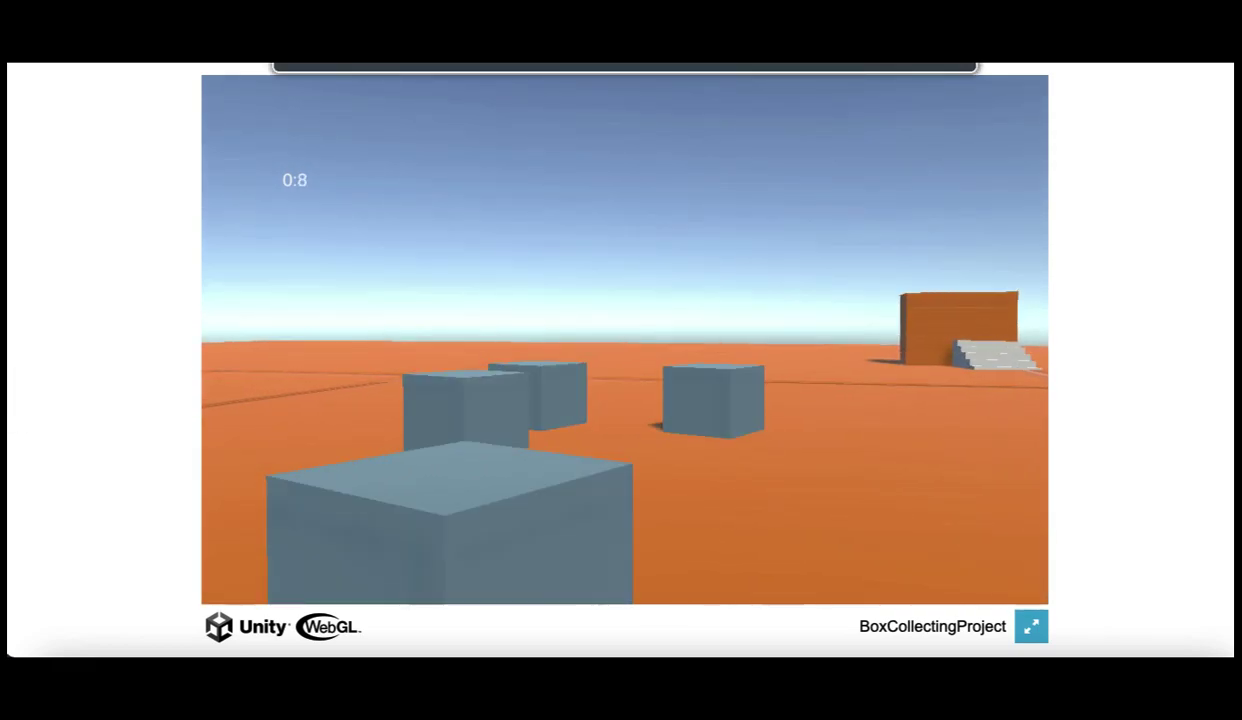
pyautogui.press('a')
pyautogui.press('a')
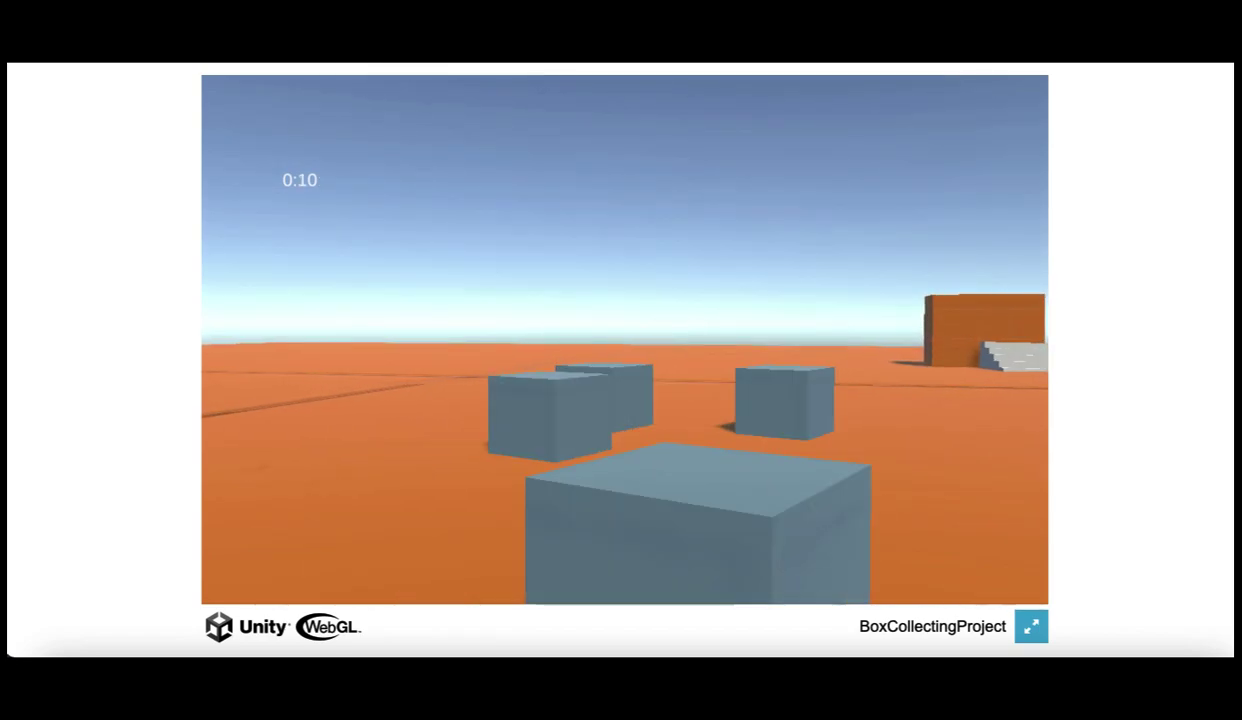
pyautogui.press('w')
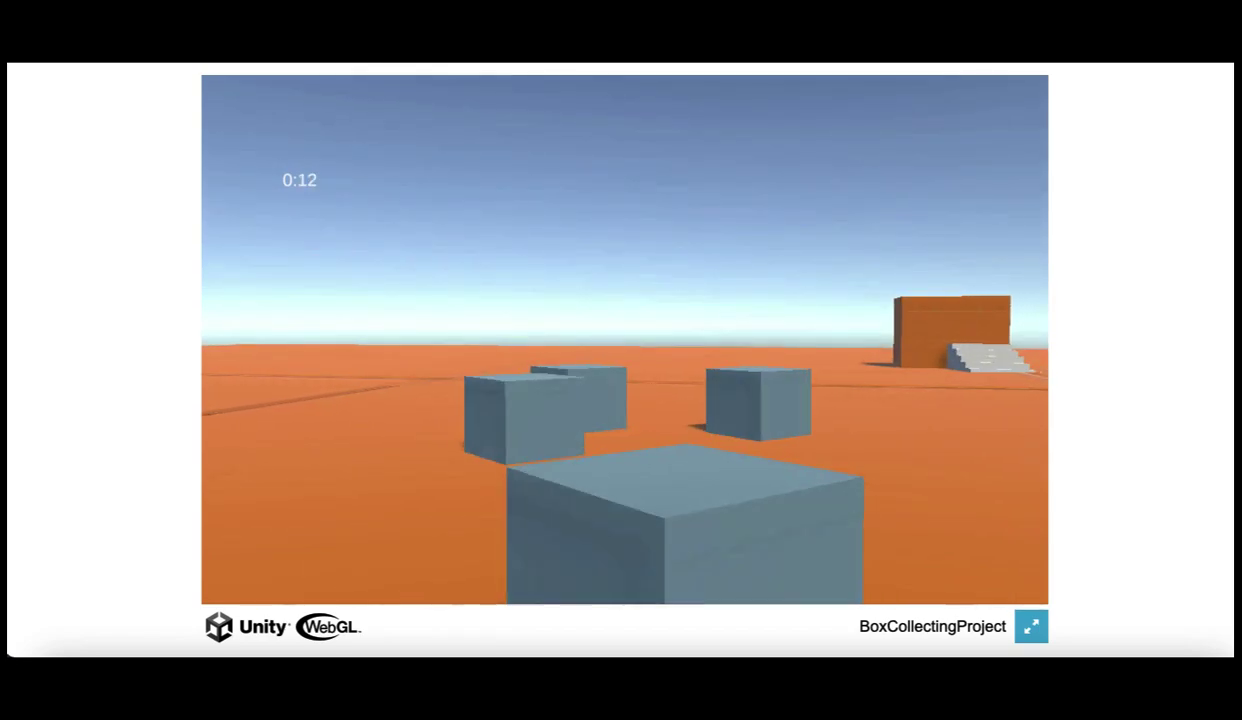
pyautogui.press('w')
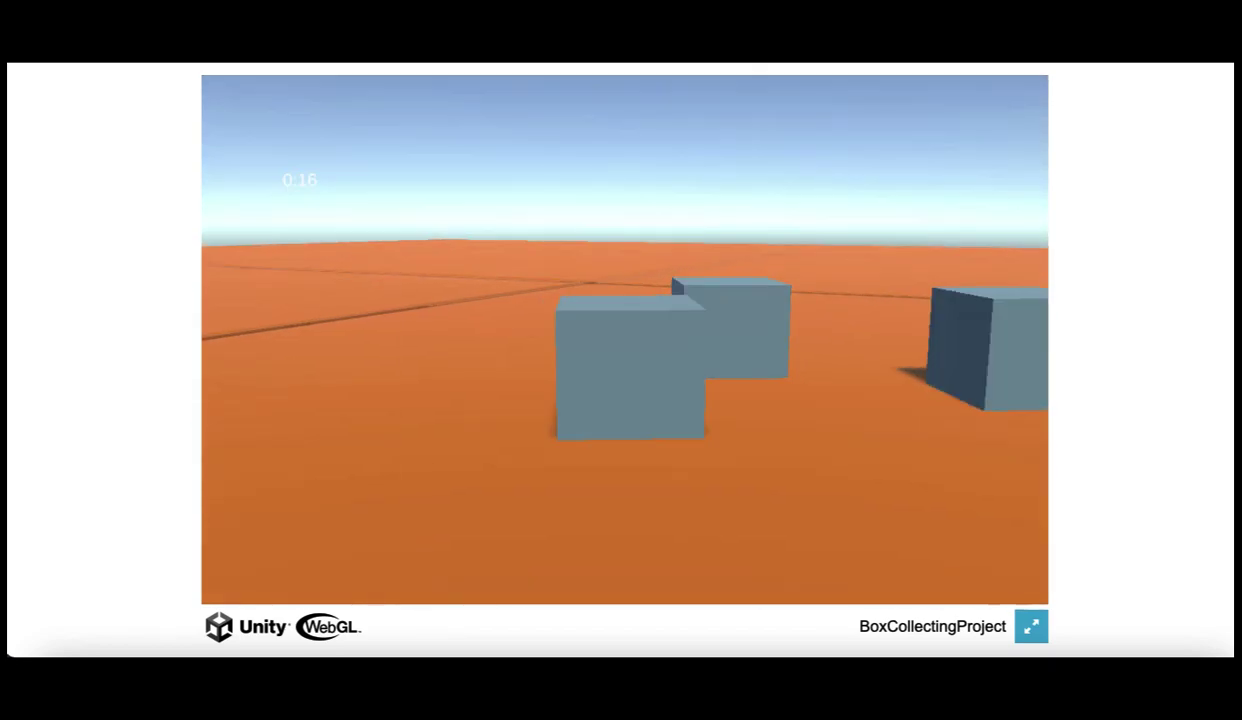
pyautogui.press('w')
pyautogui.press('w')
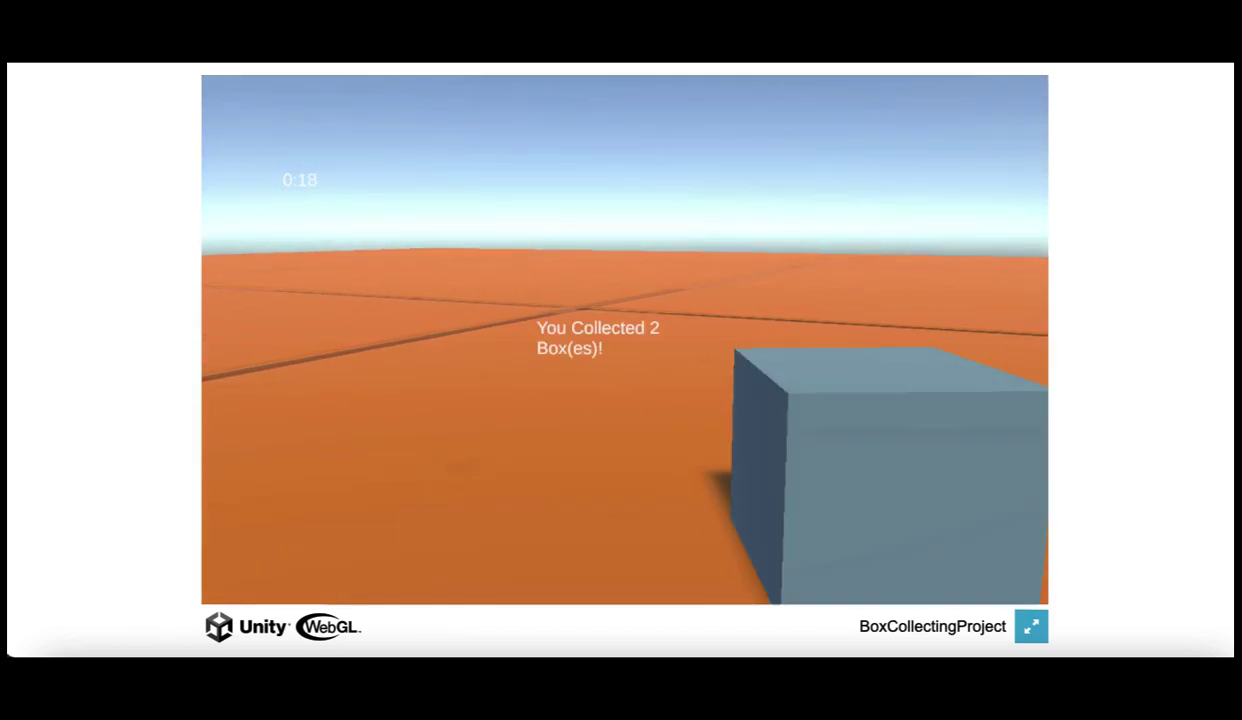
pyautogui.press('d')
pyautogui.press('d')
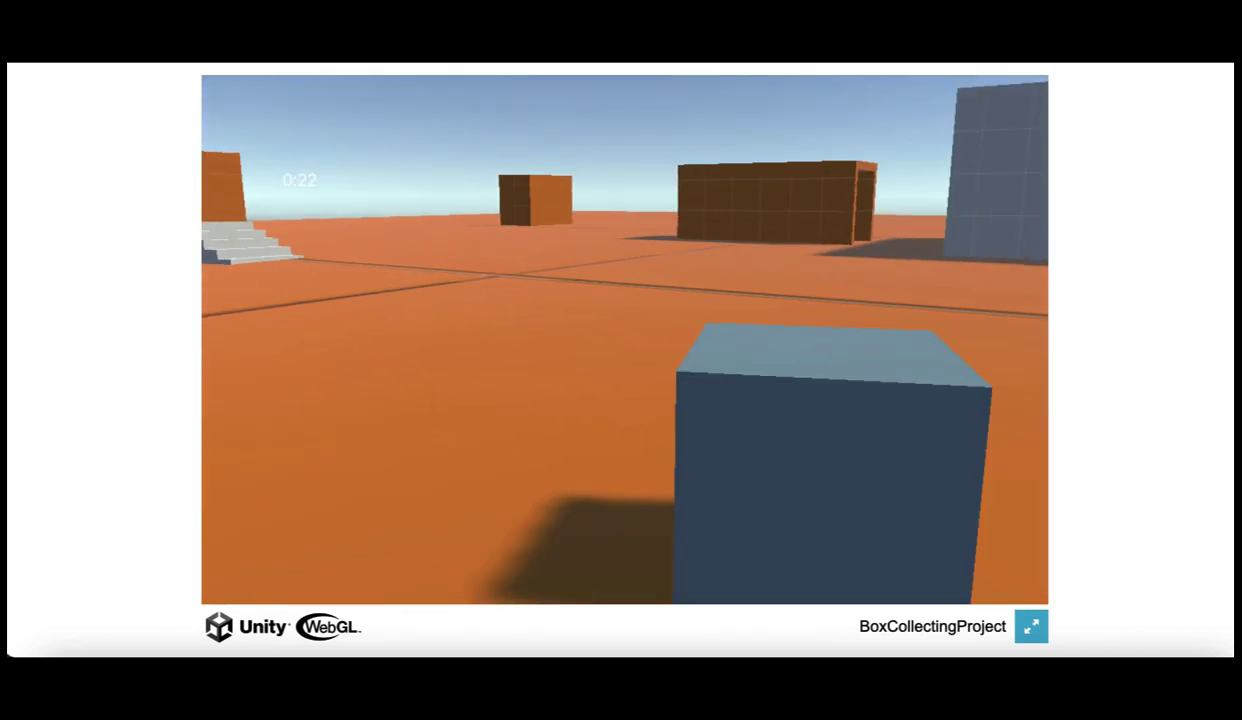
pyautogui.press('w')
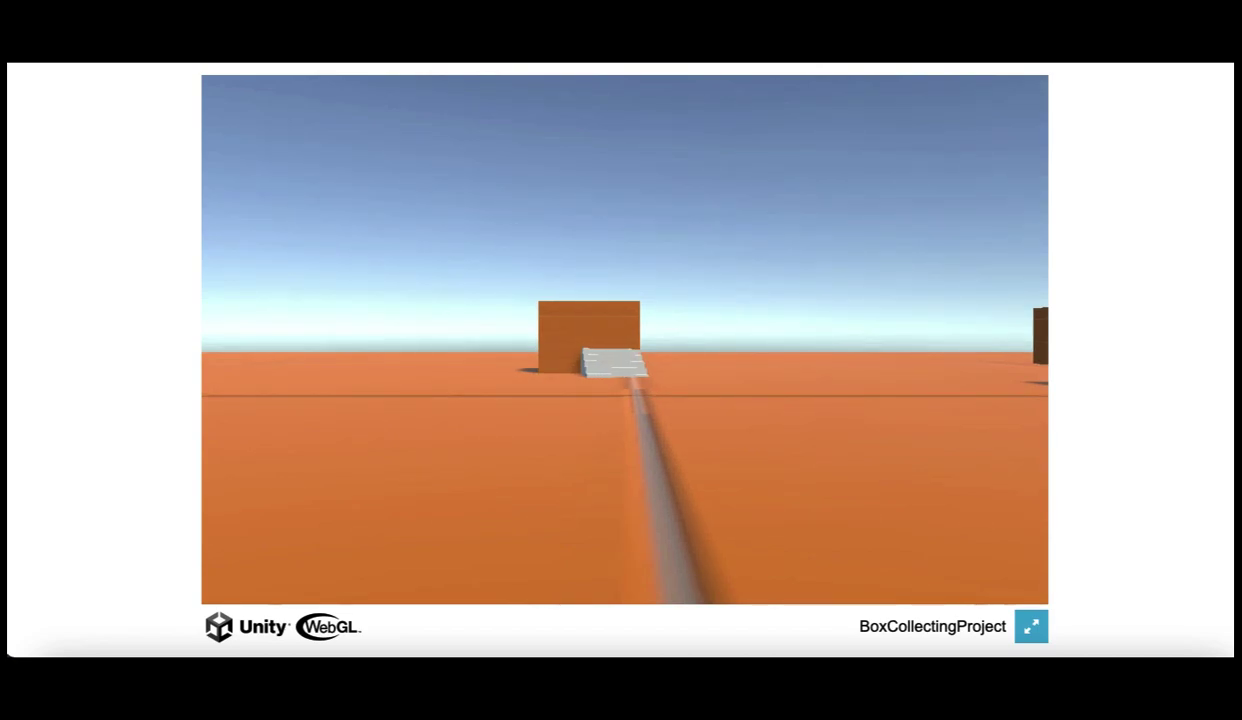
pyautogui.press('a')
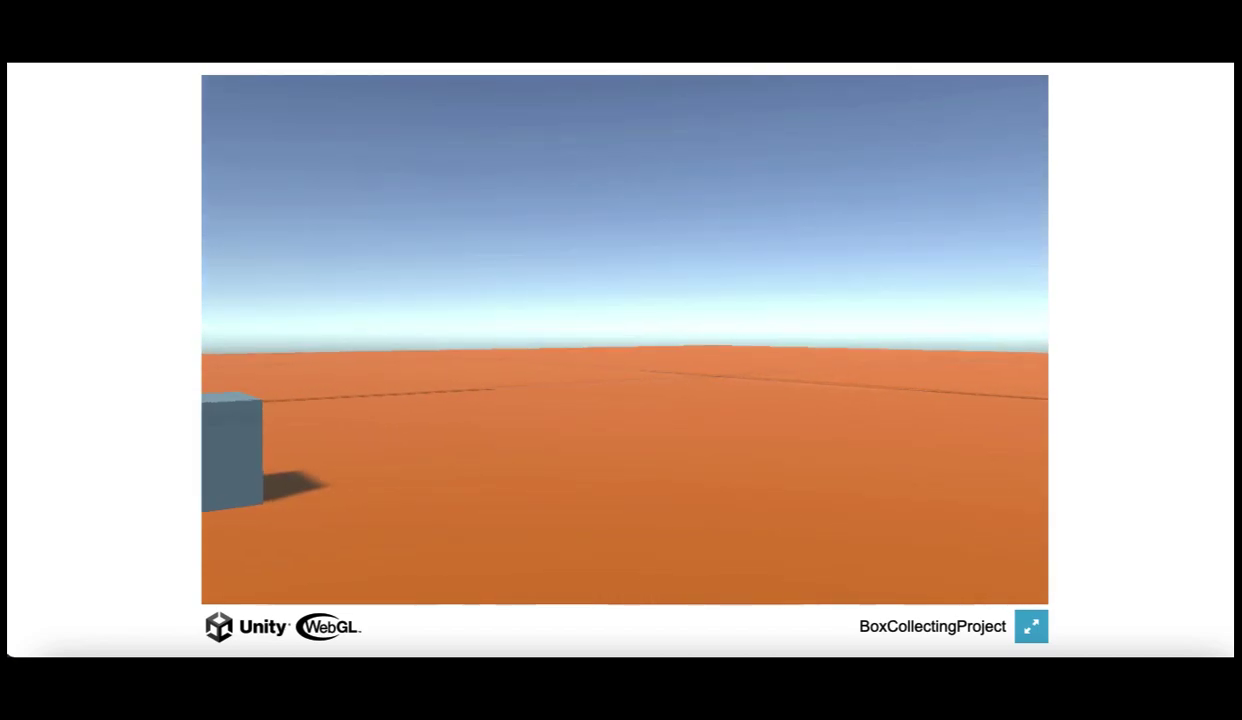
pyautogui.press('a')
pyautogui.press('w')
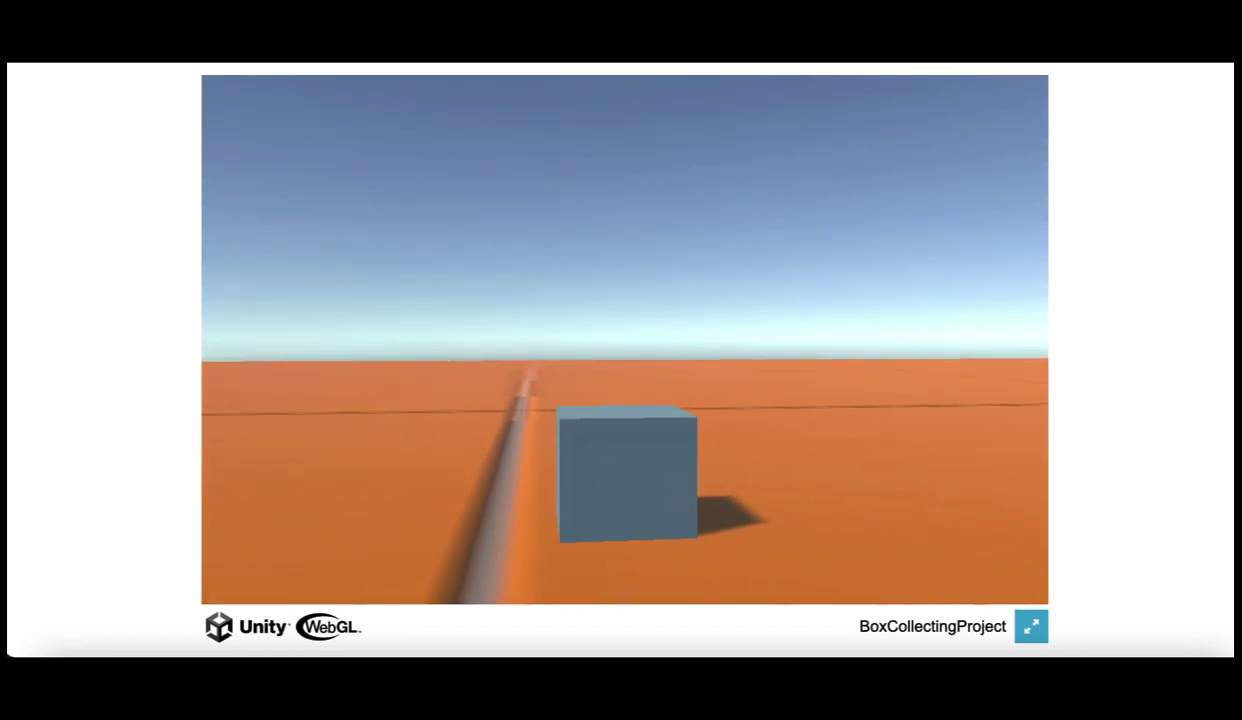